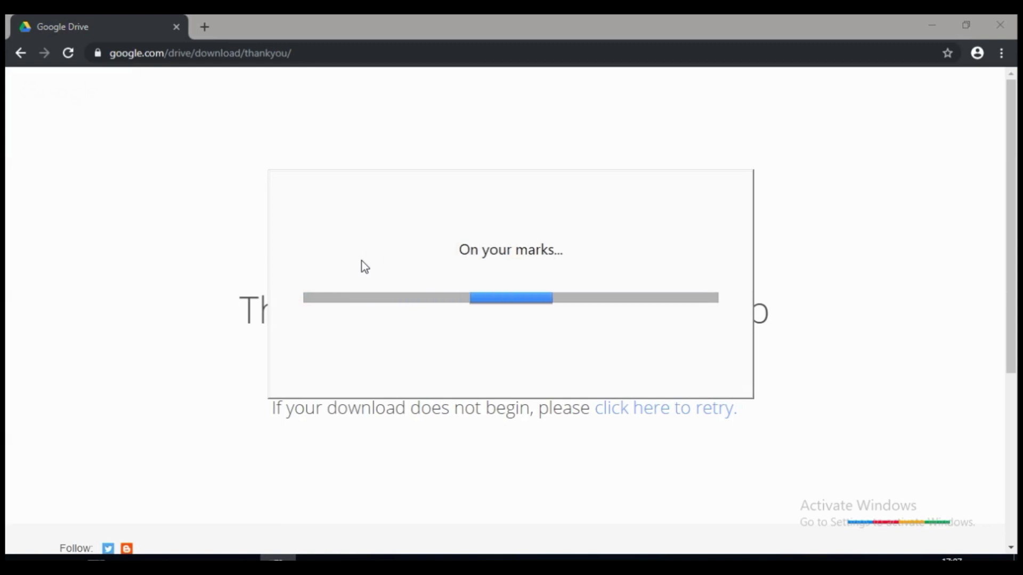
Step: Bring the browser forward and select its web address
click(378, 53)
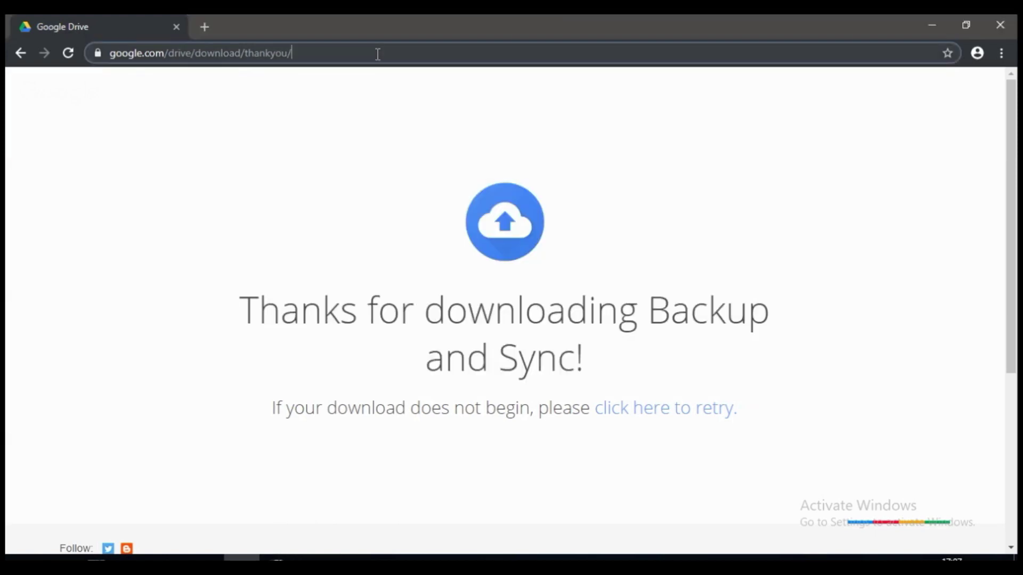
Step: Visit drive.google.com, then load the Google home page
text(drive.goog)
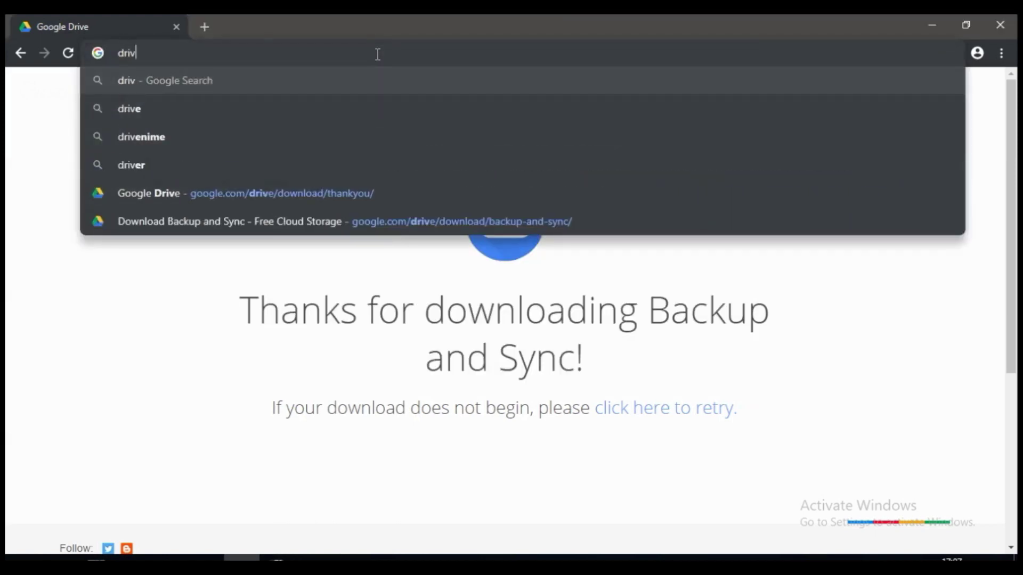
text(le.com)
key(Return)
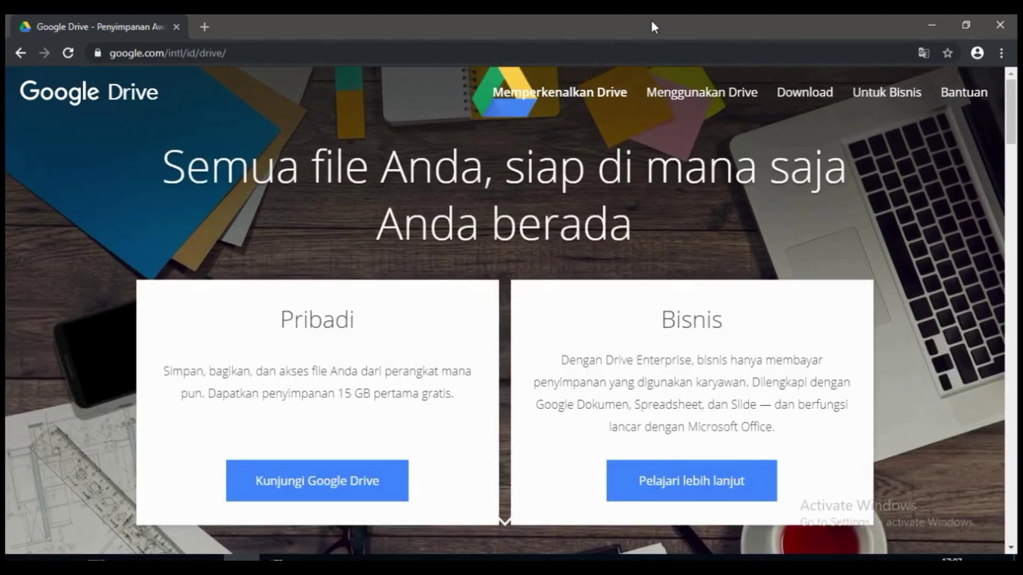
click(645, 53)
text(g)
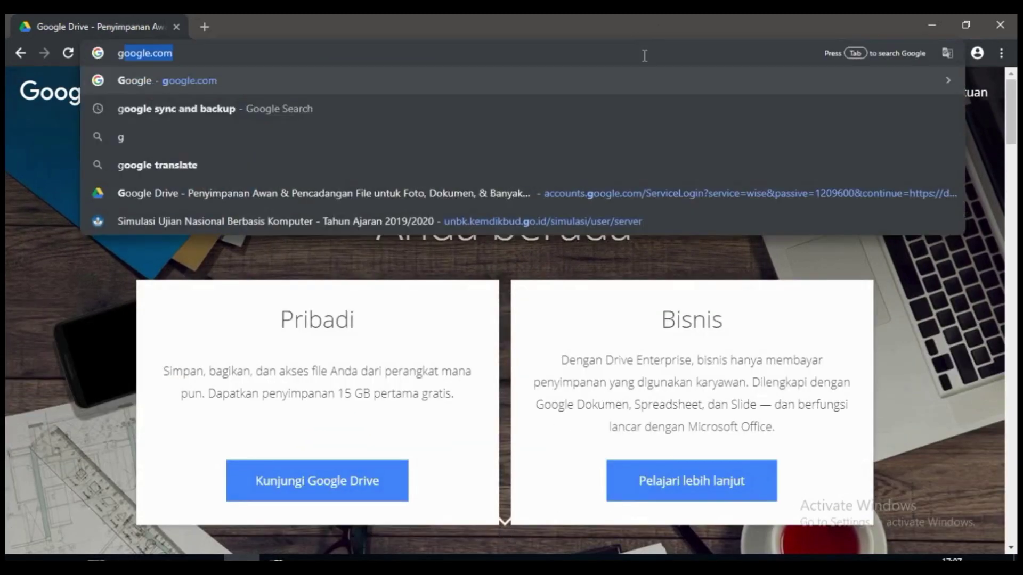
key(Return)
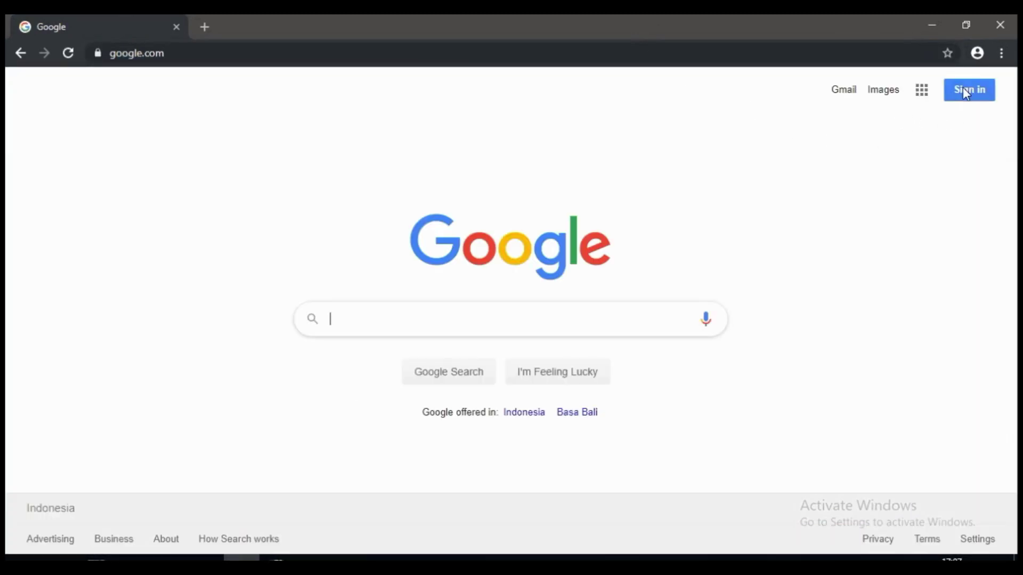
Step: Sign in with the account email and password, declining to save the password in Chrome
click(966, 91)
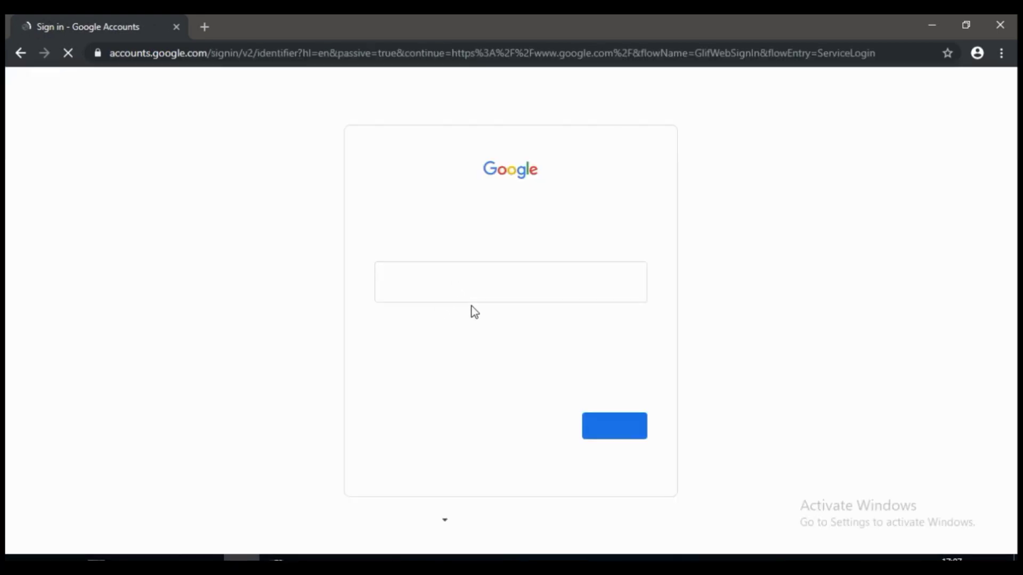
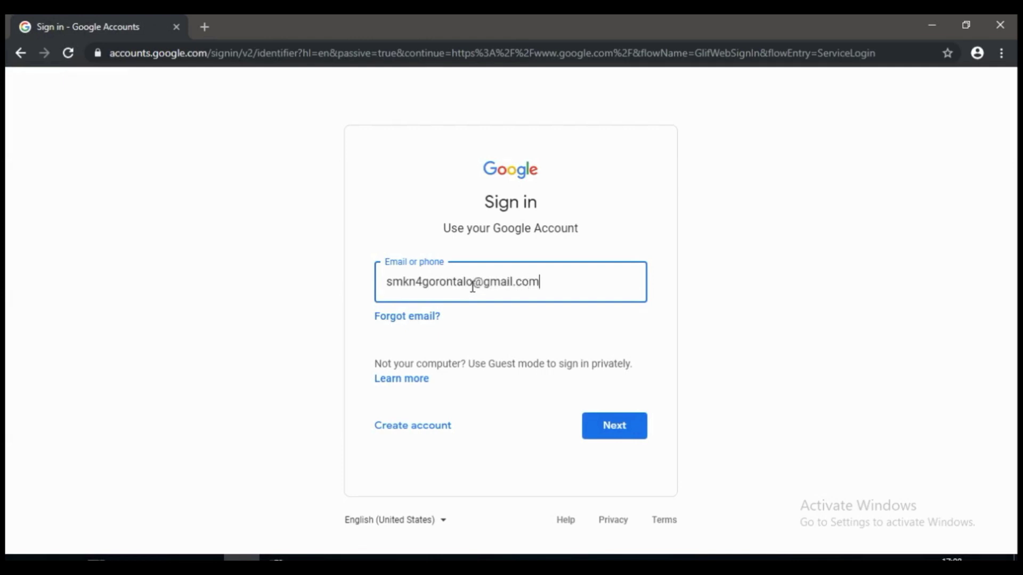
key(Return)
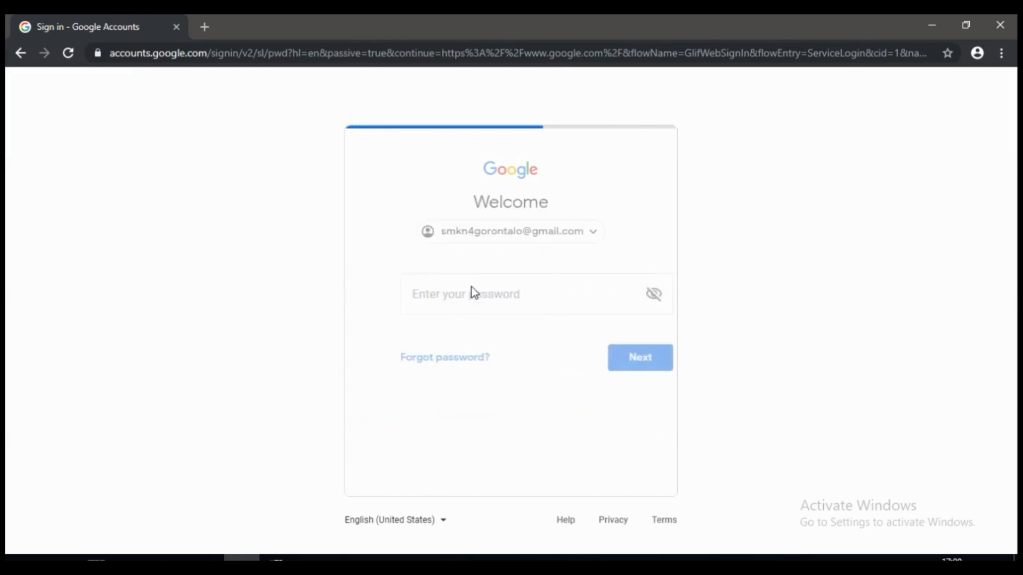
text(••••)
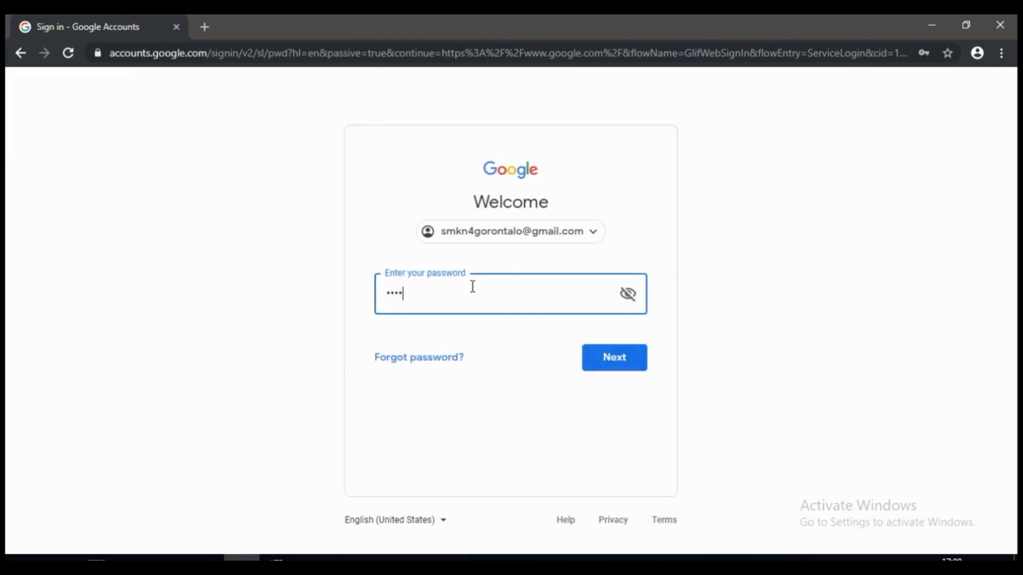
text(•••••••)
key(Return)
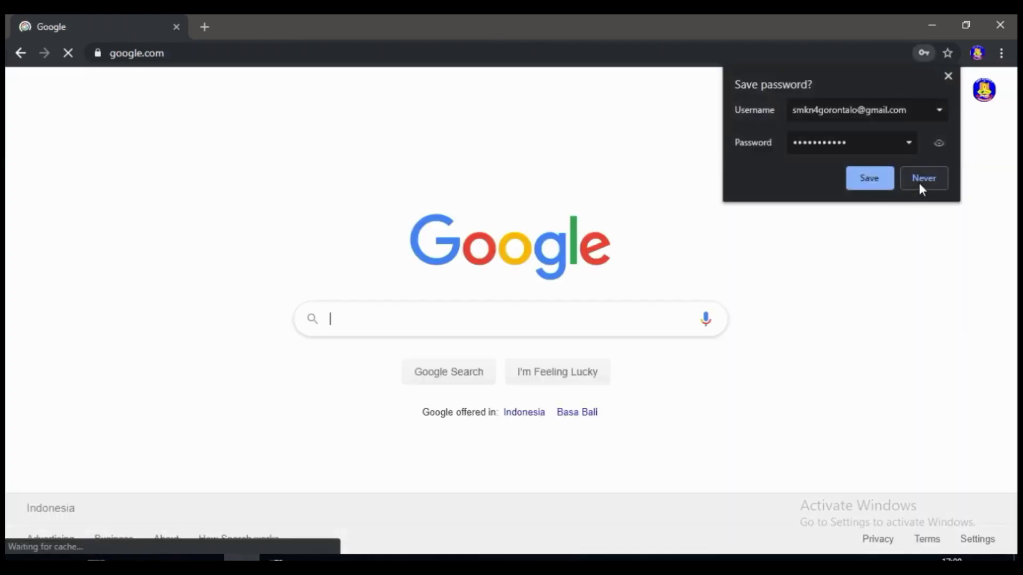
click(921, 180)
click(982, 95)
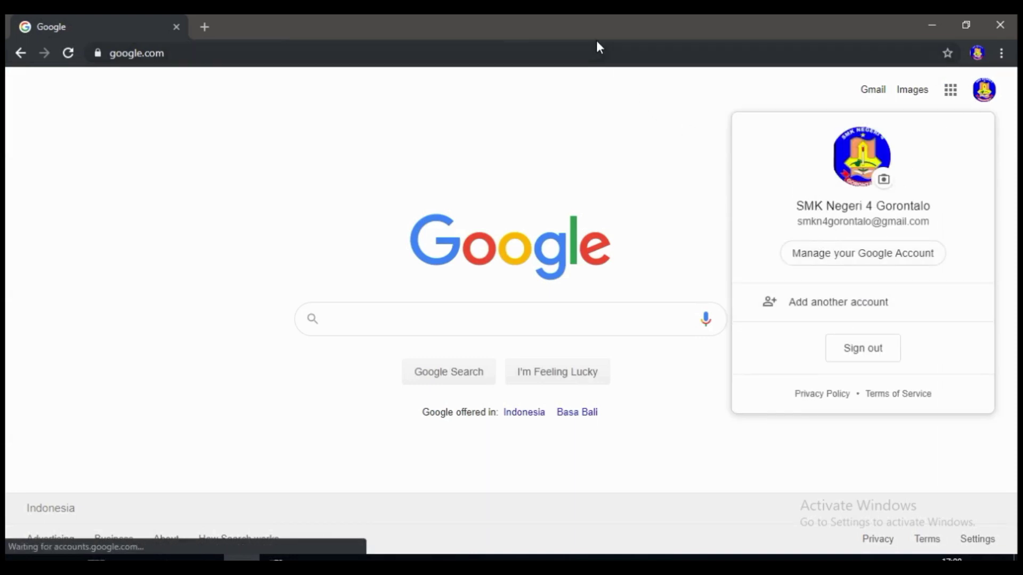
click(610, 55)
Step: Open Google Drive and show the Computers list of backed-up machines
text(drive.)
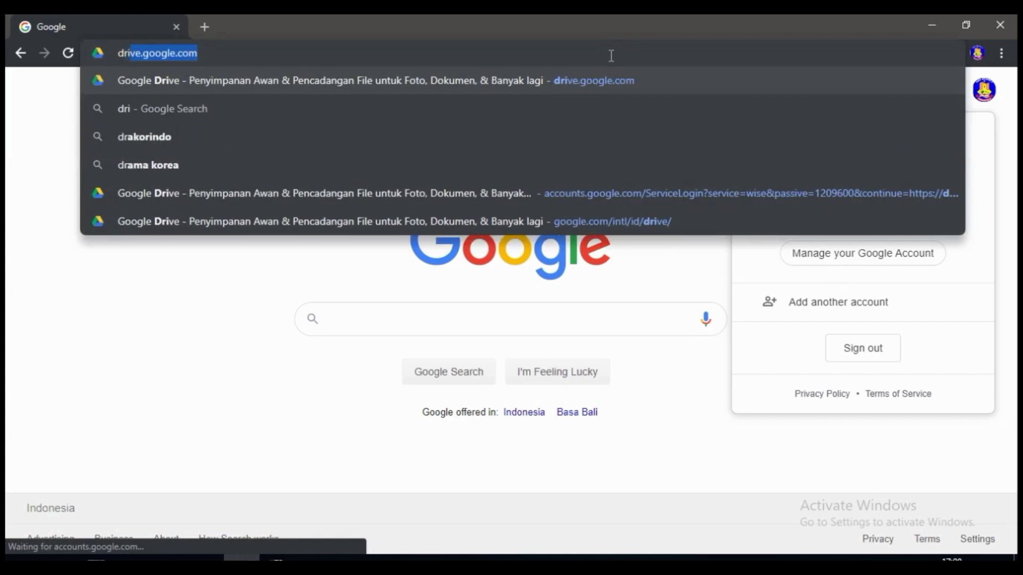
key(Return)
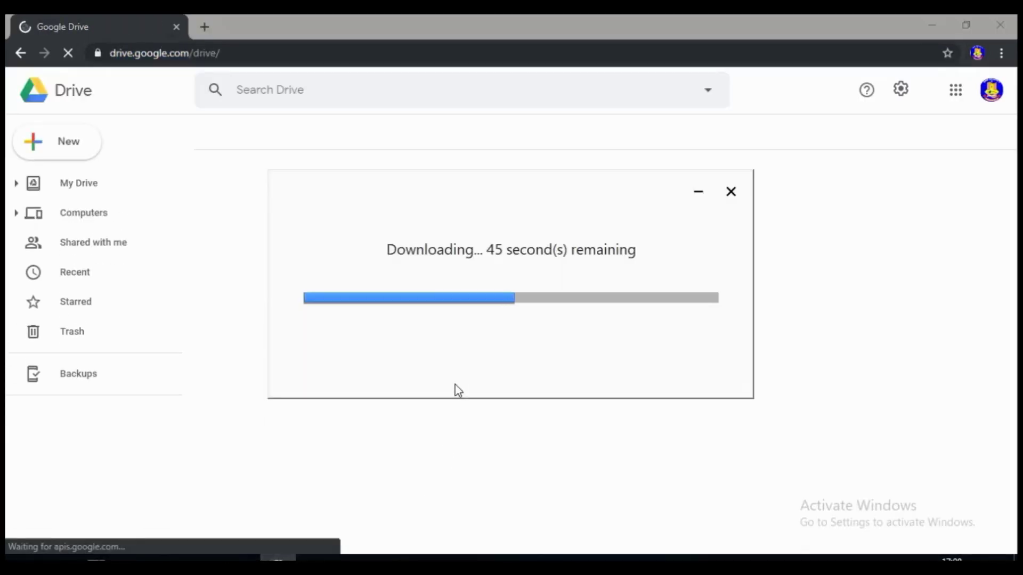
click(93, 213)
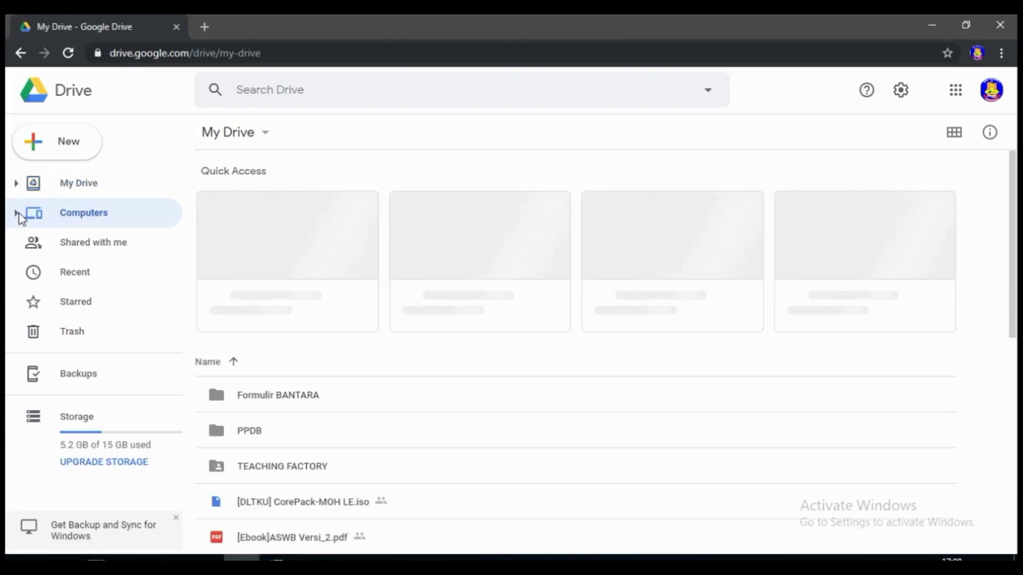
click(16, 214)
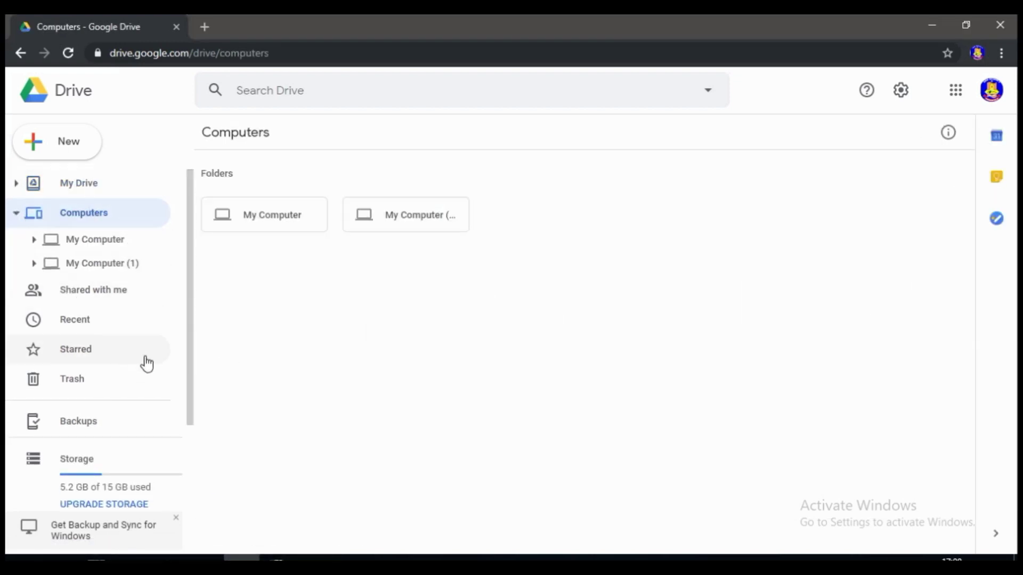
Step: Rename the My Computer backup to SERVER.1.UNBK
right_click(271, 216)
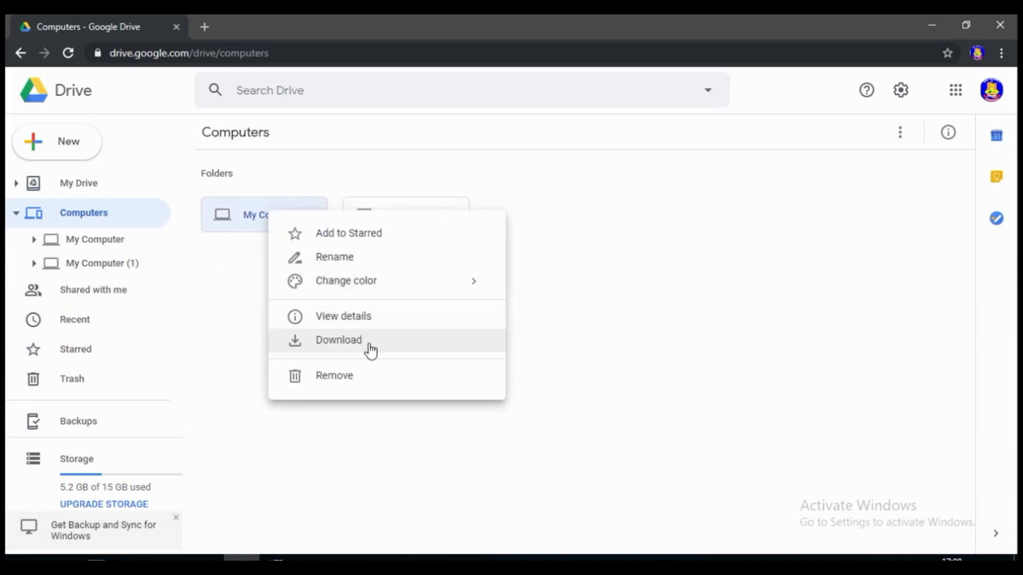
click(377, 262)
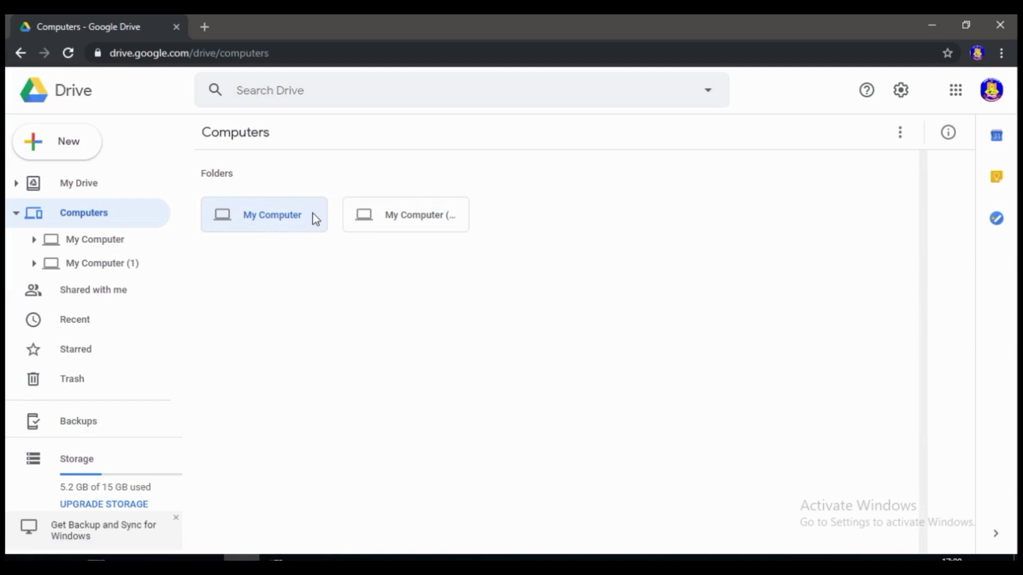
text(n)
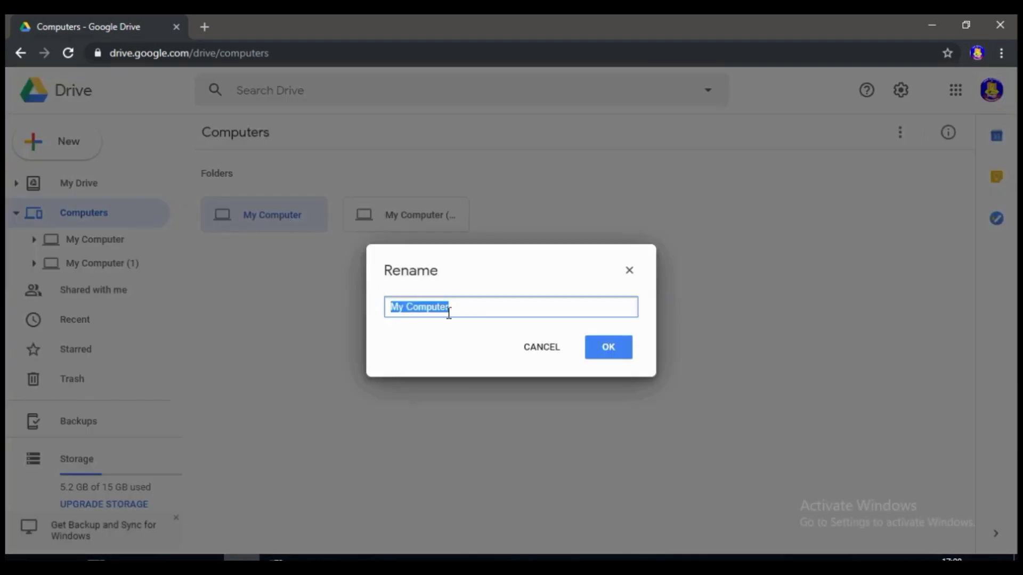
text(SERVER)
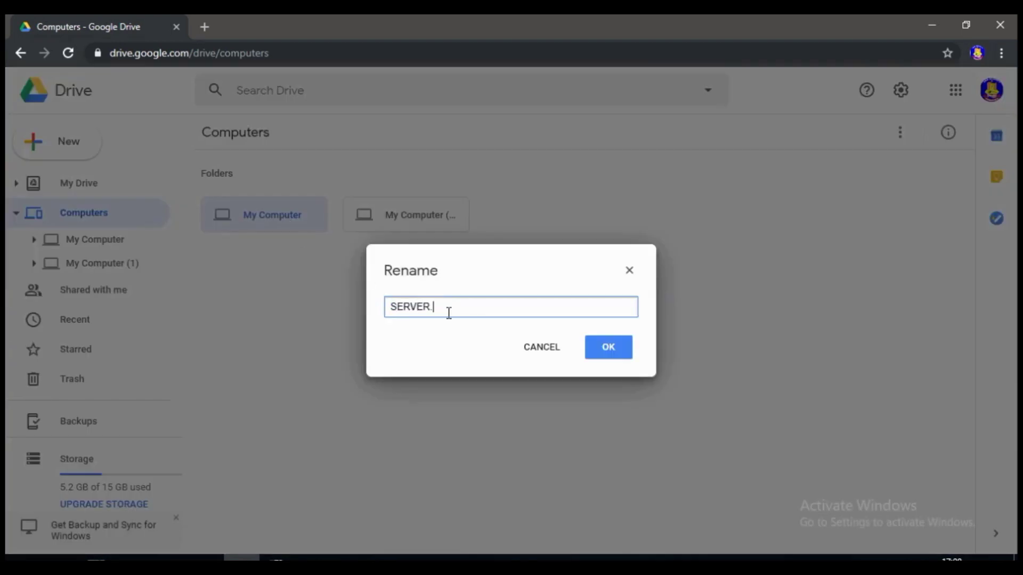
text(.1.UNBK)
click(606, 351)
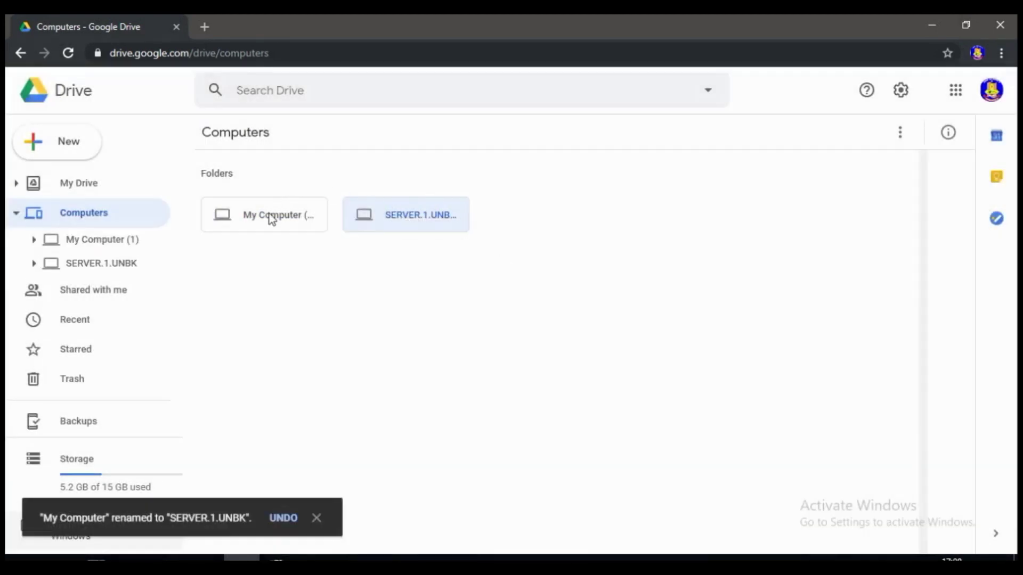
Step: Rename the My Computer (1) backup to SERVER.3.UNBK
right_click(271, 218)
click(328, 268)
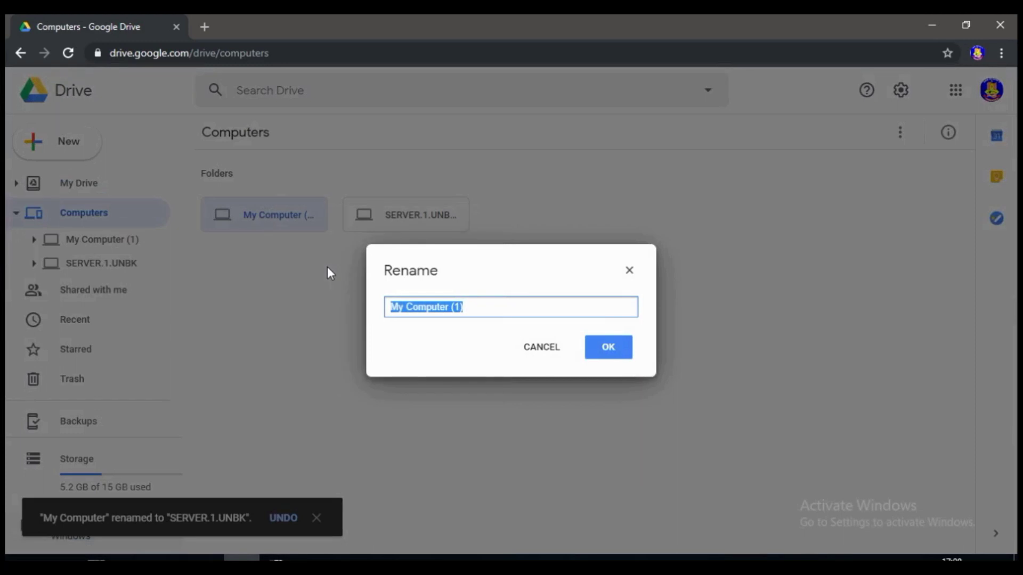
text(SERVER.3)
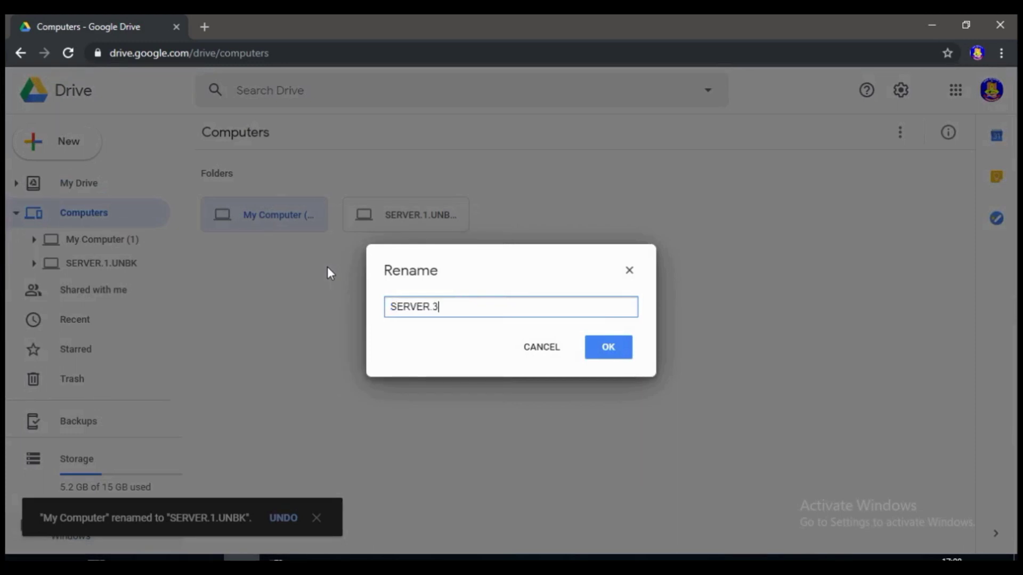
text(.UNBK)
key(Return)
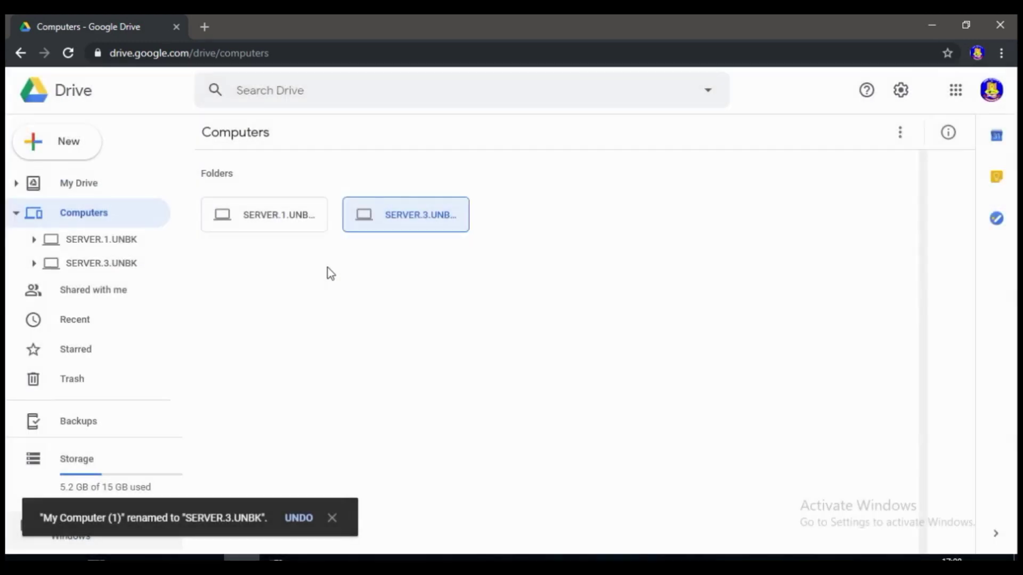
click(899, 133)
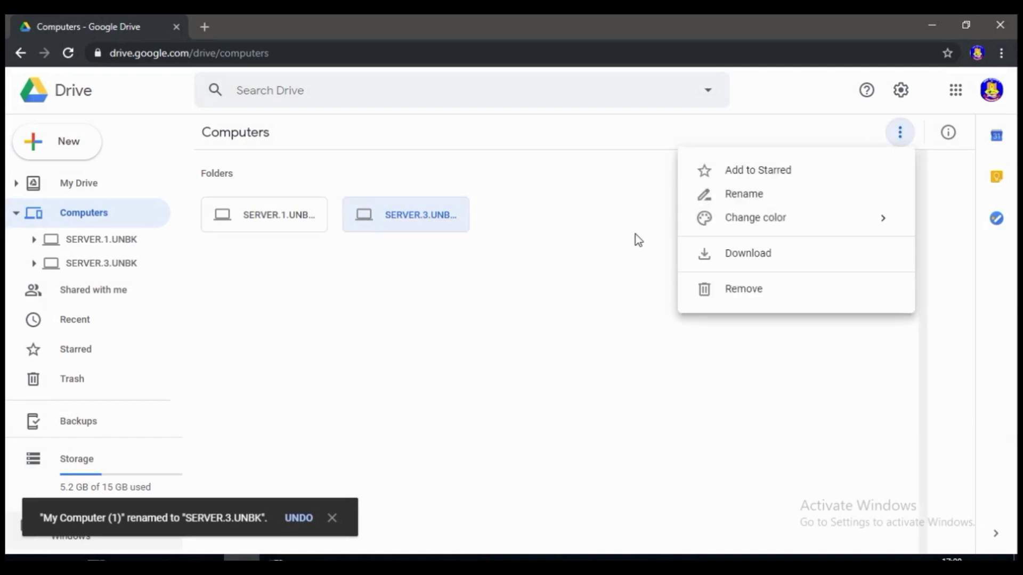
click(564, 260)
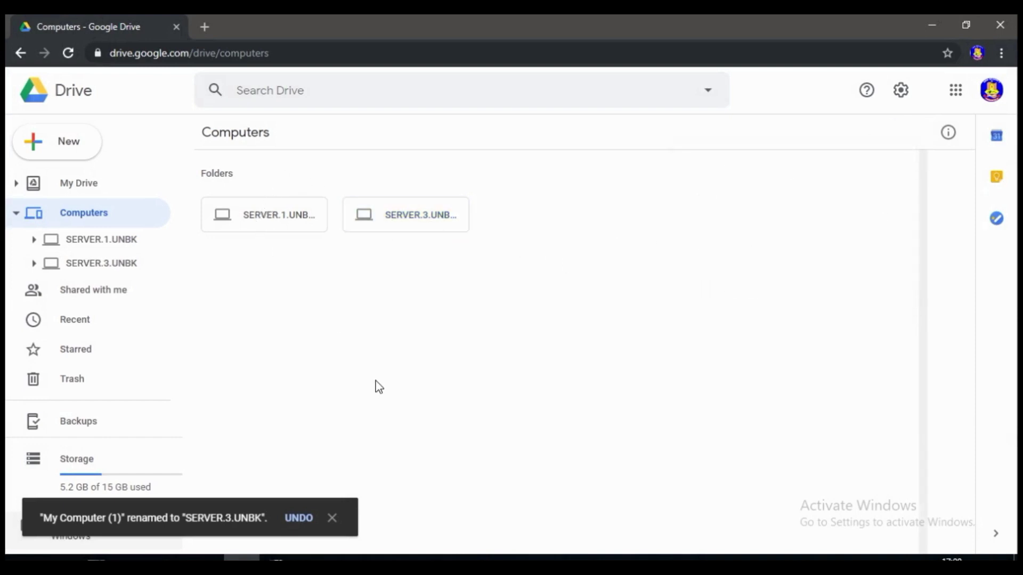
Step: Bring the installer forward and minimise the Chrome window
click(290, 557)
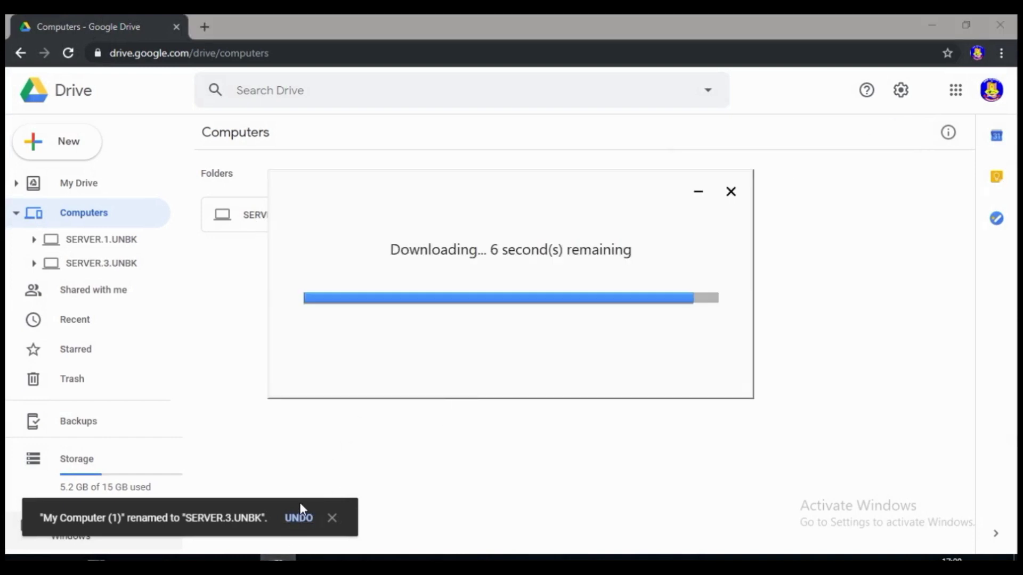
click(241, 558)
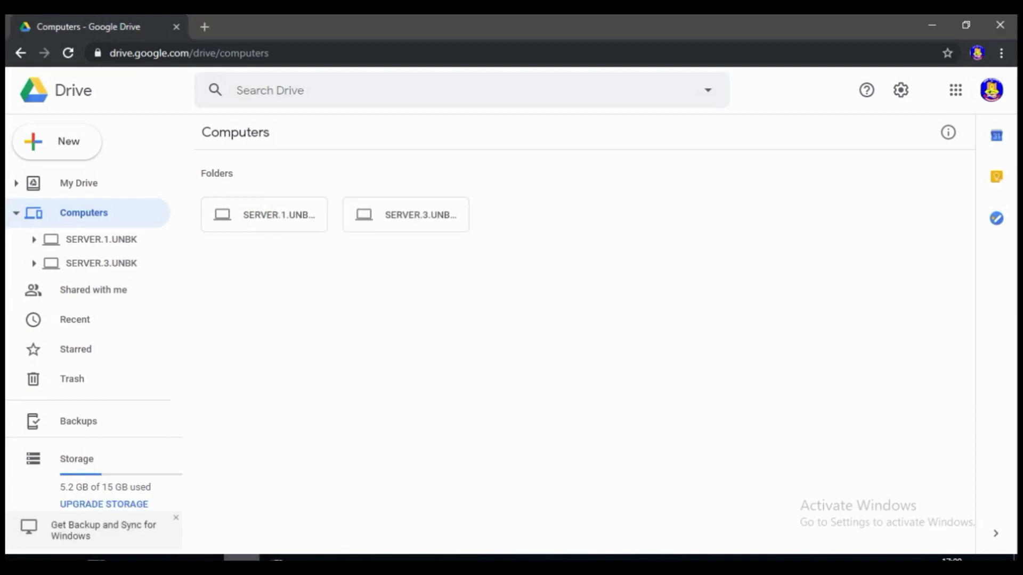
click(242, 558)
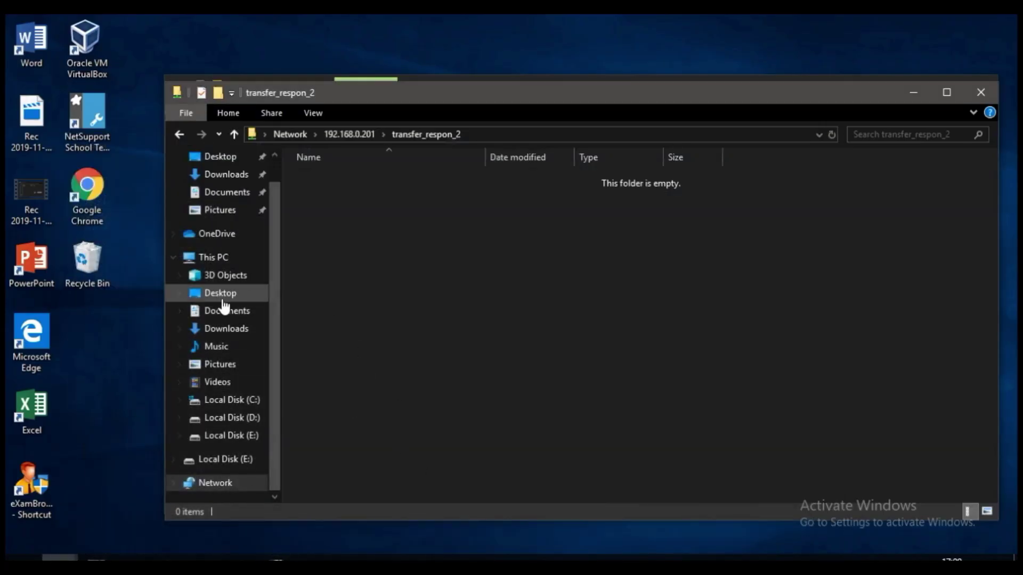
Step: Save the share-folder notes as transfer_respon in D:\TRANSFER_RESPON_2
click(168, 558)
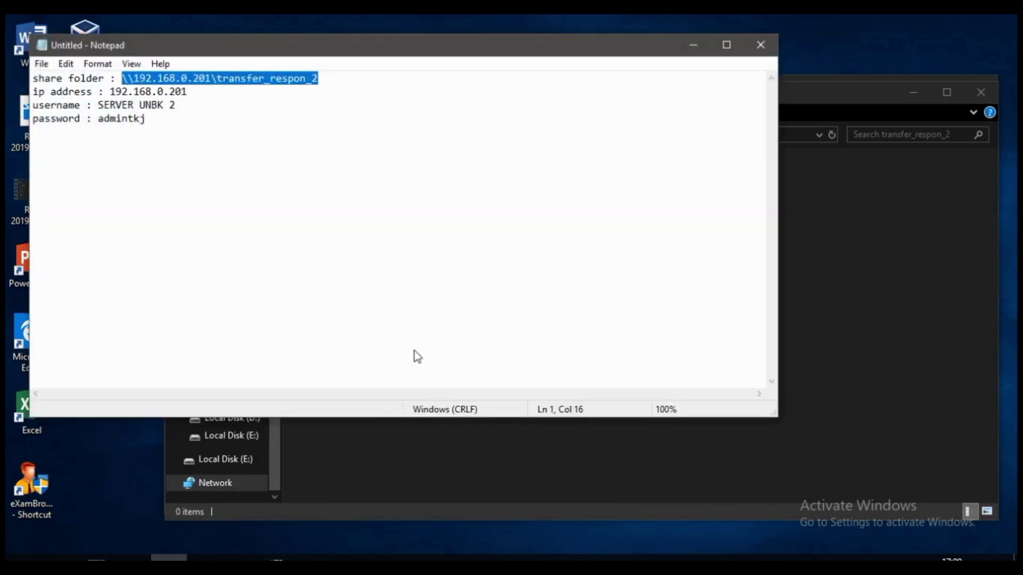
key(ctrl+s)
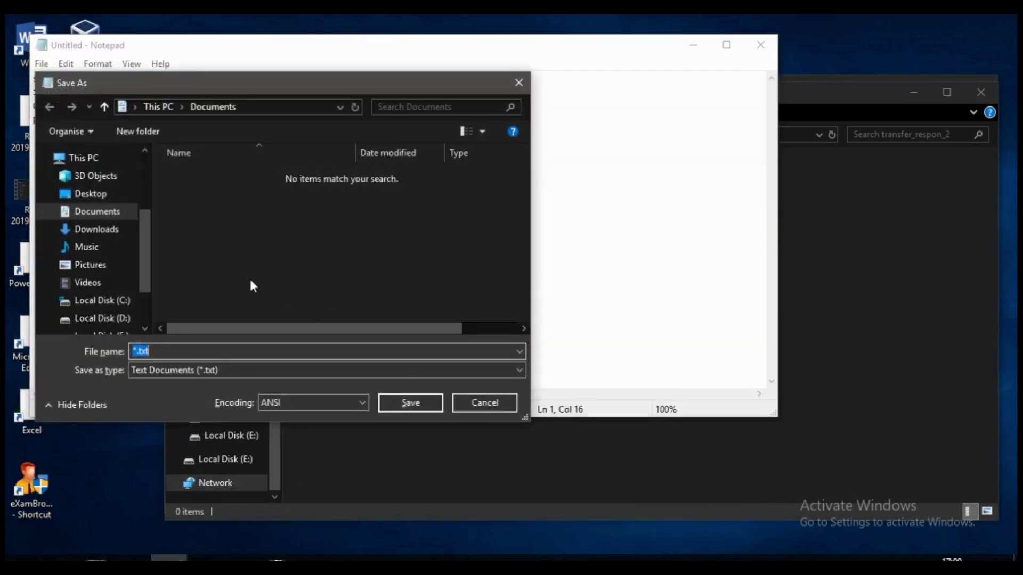
click(122, 320)
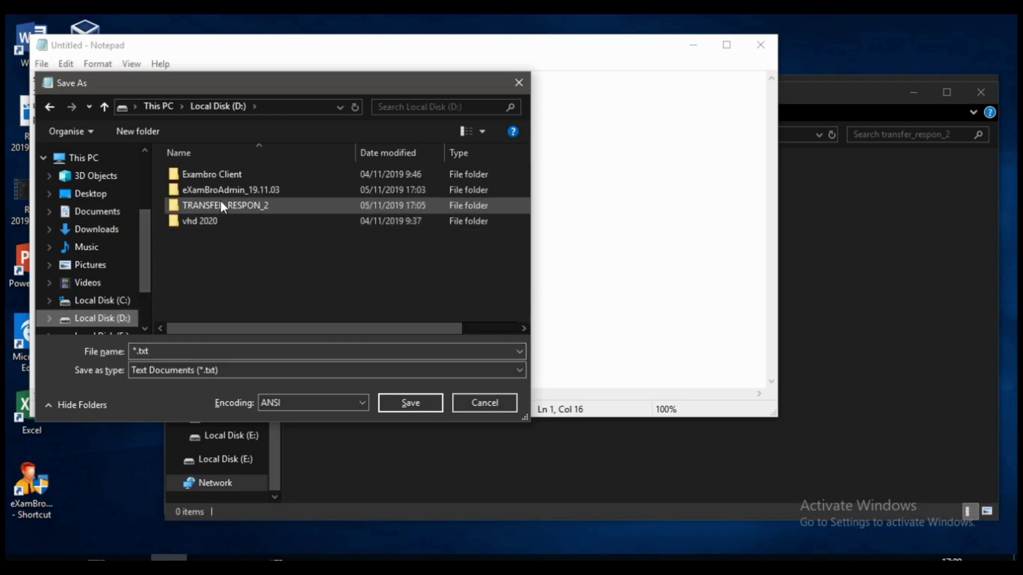
double_click(219, 200)
click(171, 355)
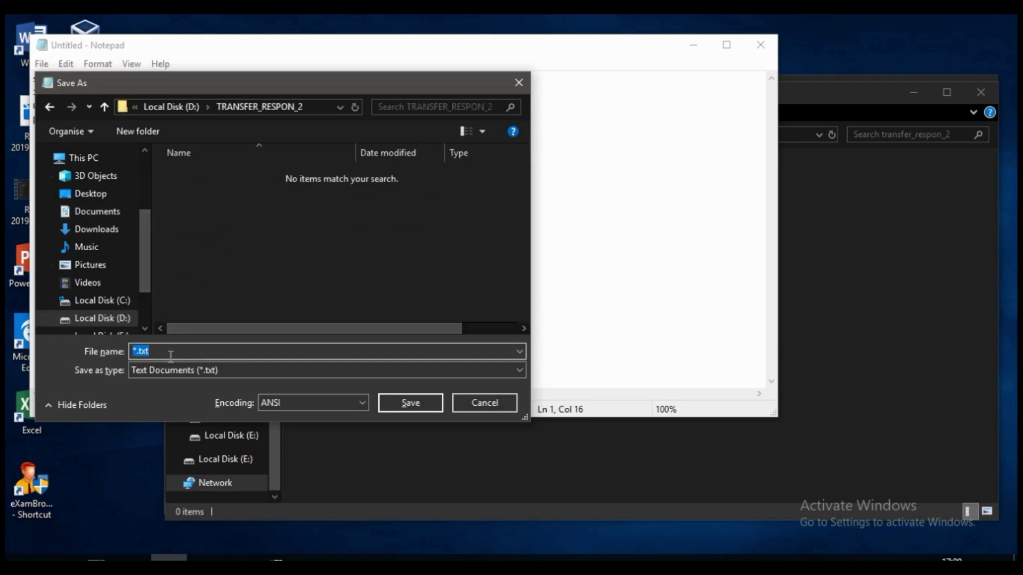
text(a)
text(transfer_re)
text(spon_2)
key(Return)
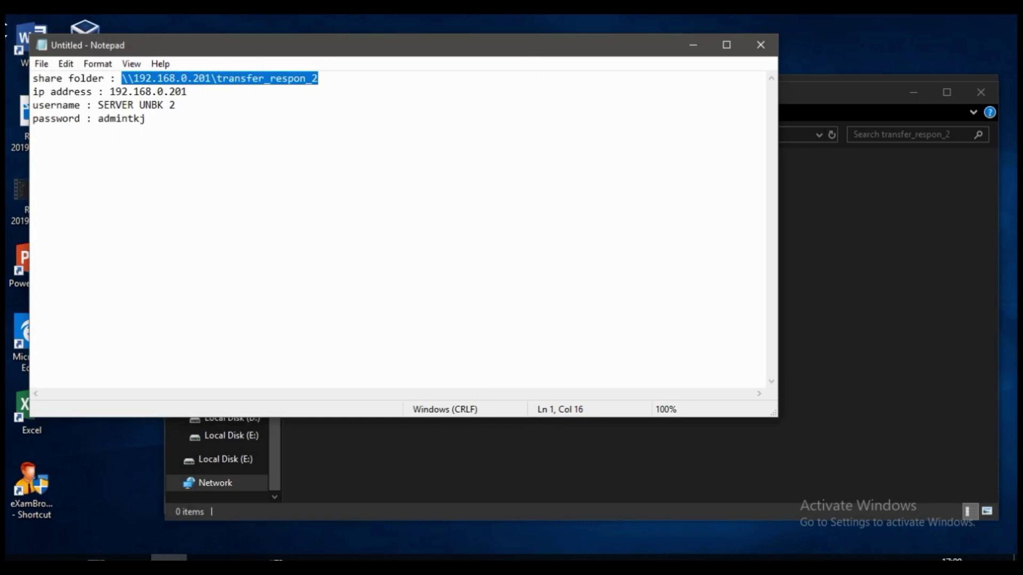
Step: Copy the selected share-folder path from the notes
right_click(225, 77)
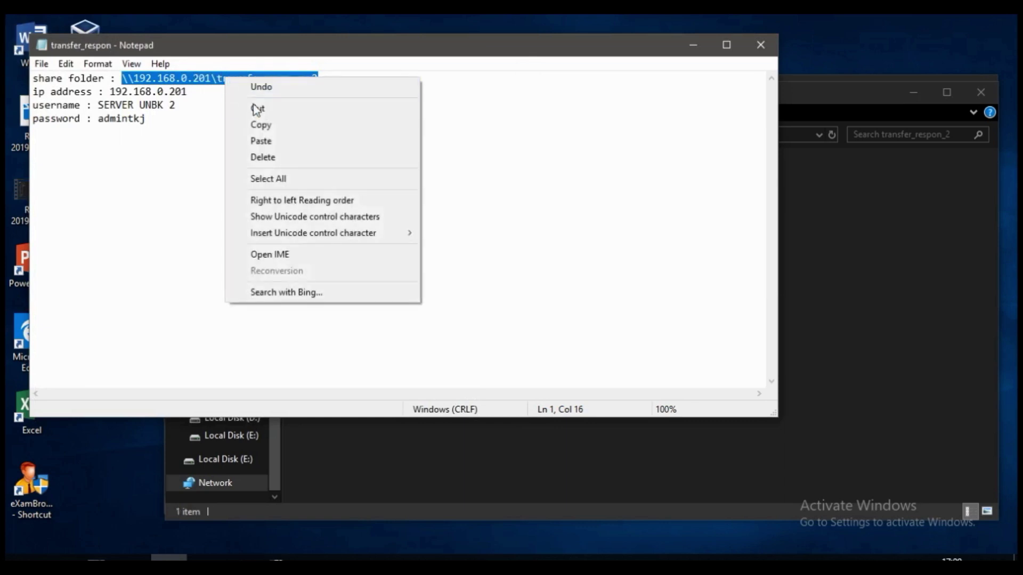
click(271, 126)
click(792, 251)
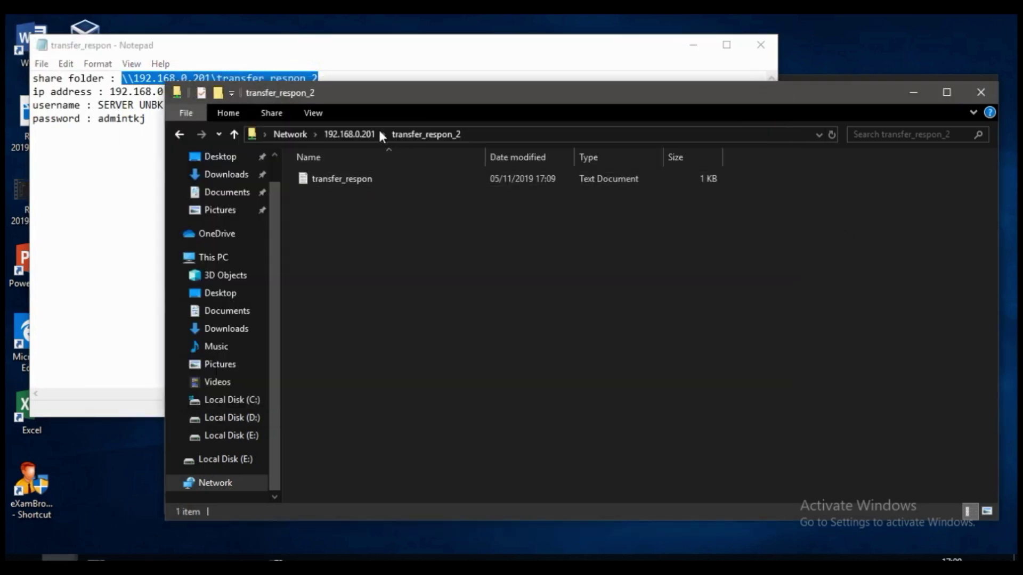
Step: Open the transfer_respon_2 share on 192.168.0.201, close the installation-complete notice, and minimise Explorer
click(344, 133)
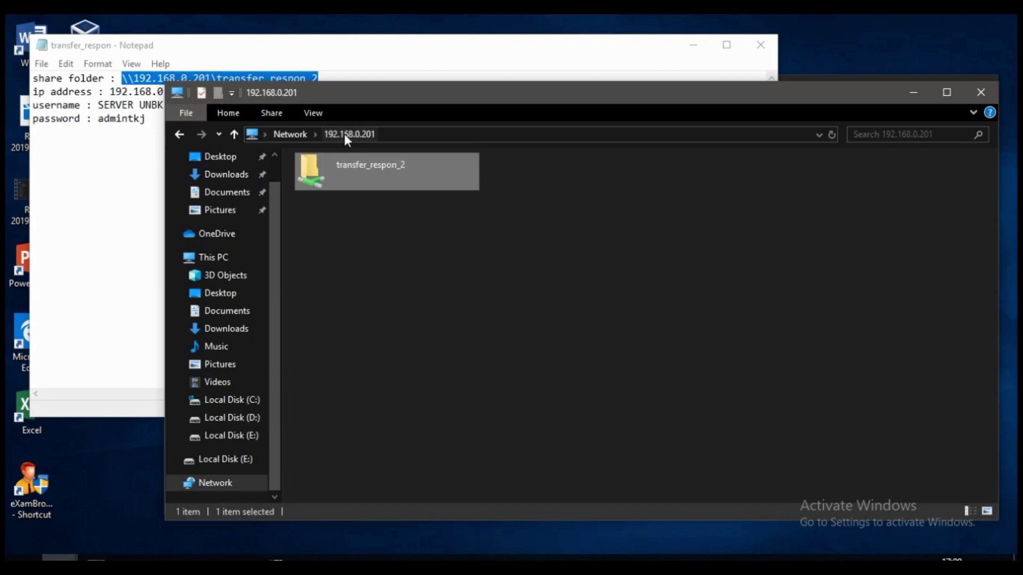
click(354, 394)
double_click(335, 181)
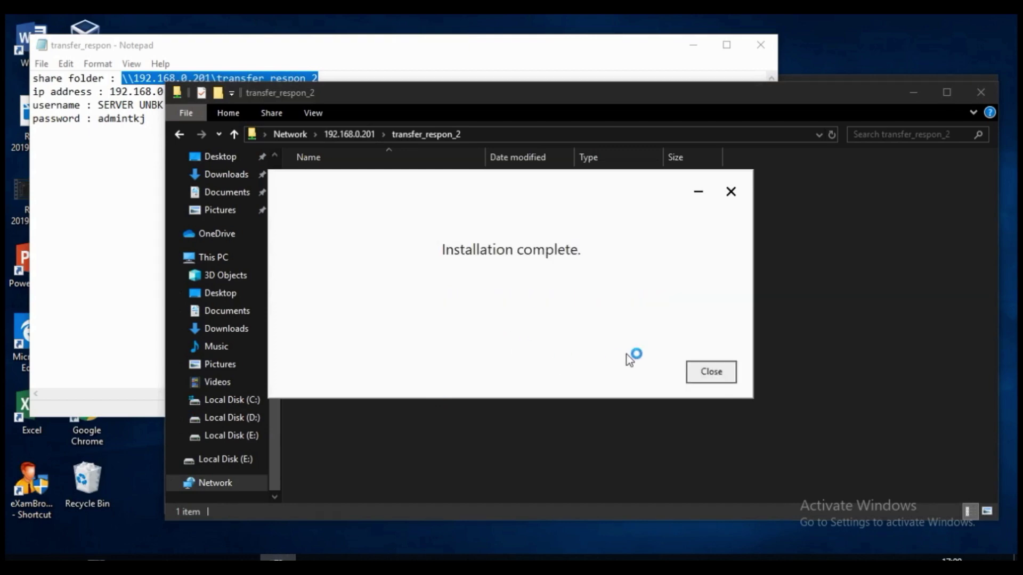
click(704, 376)
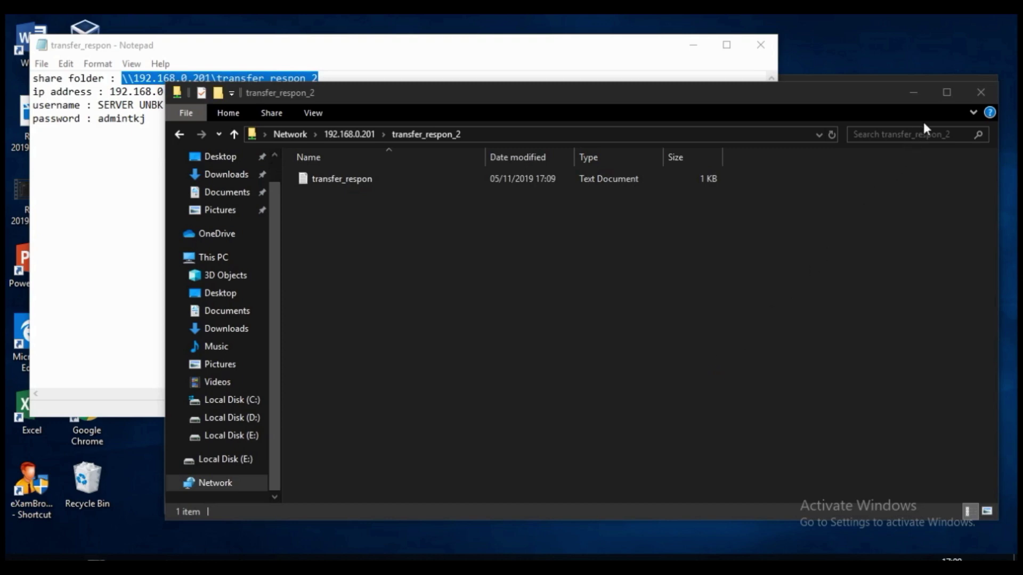
click(912, 92)
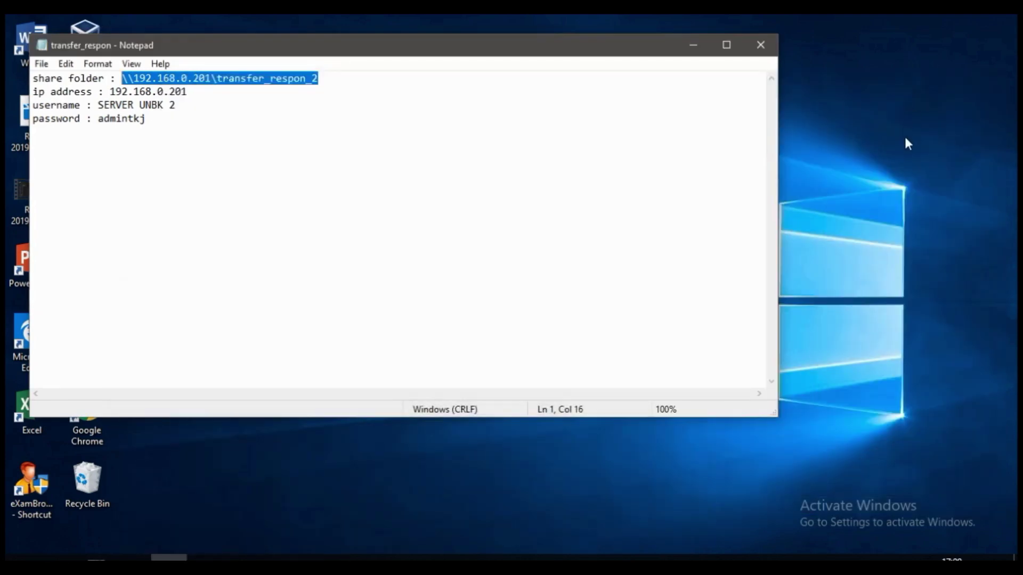
Step: Launch Backup and Sync from Google from the Start menu's Recently added list
drag(370, 35, 512, 48)
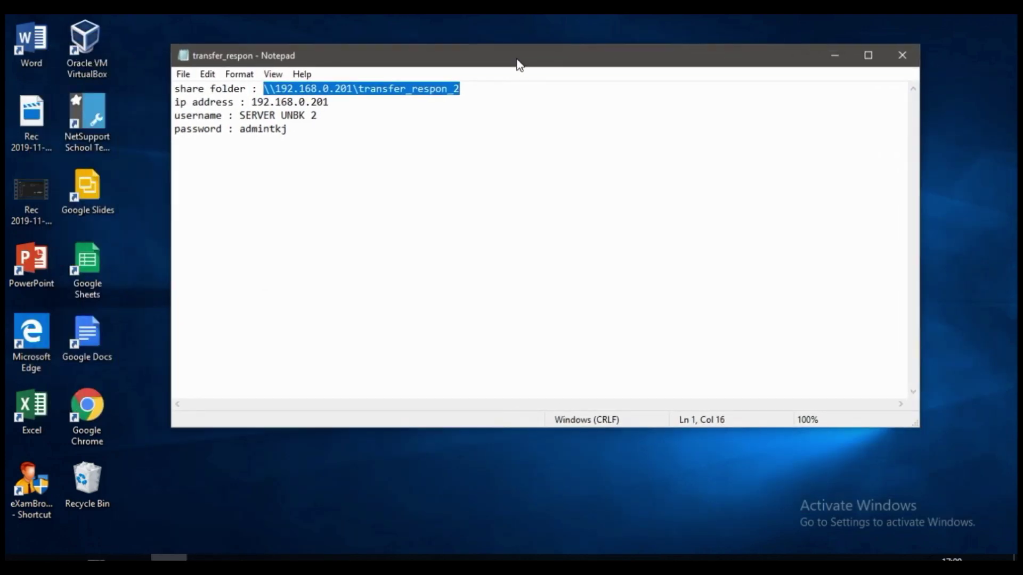
click(855, 558)
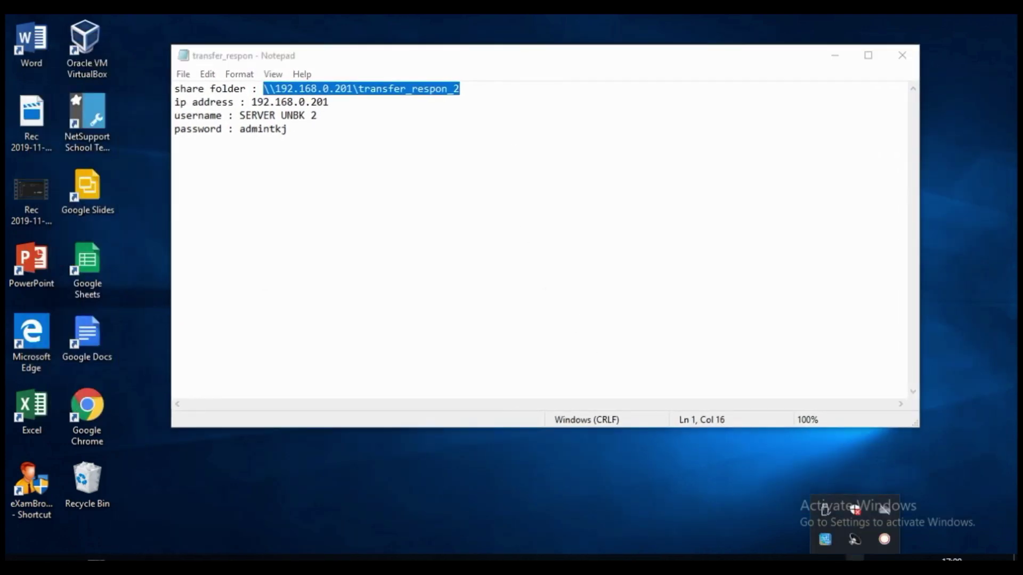
click(688, 466)
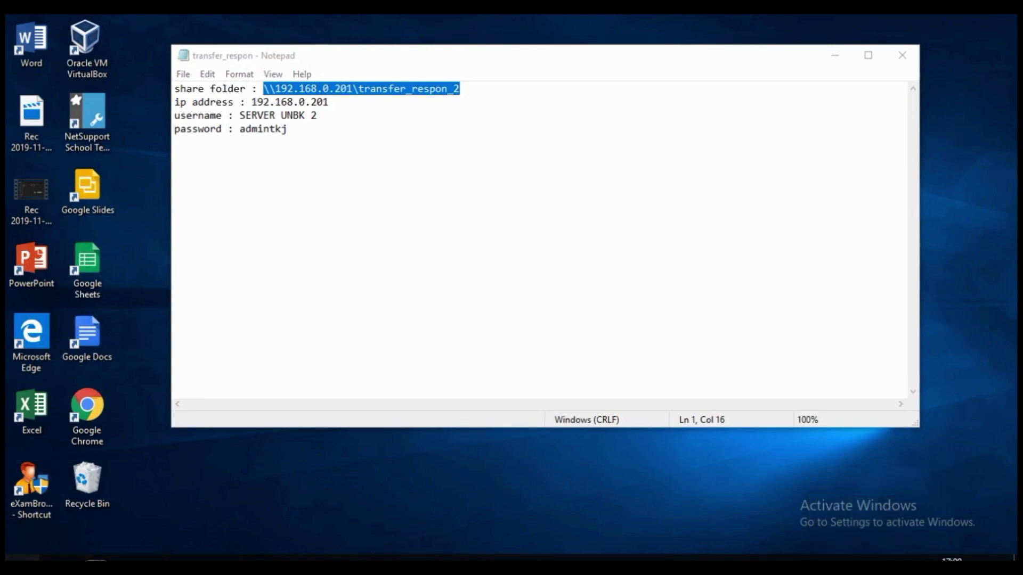
click(23, 558)
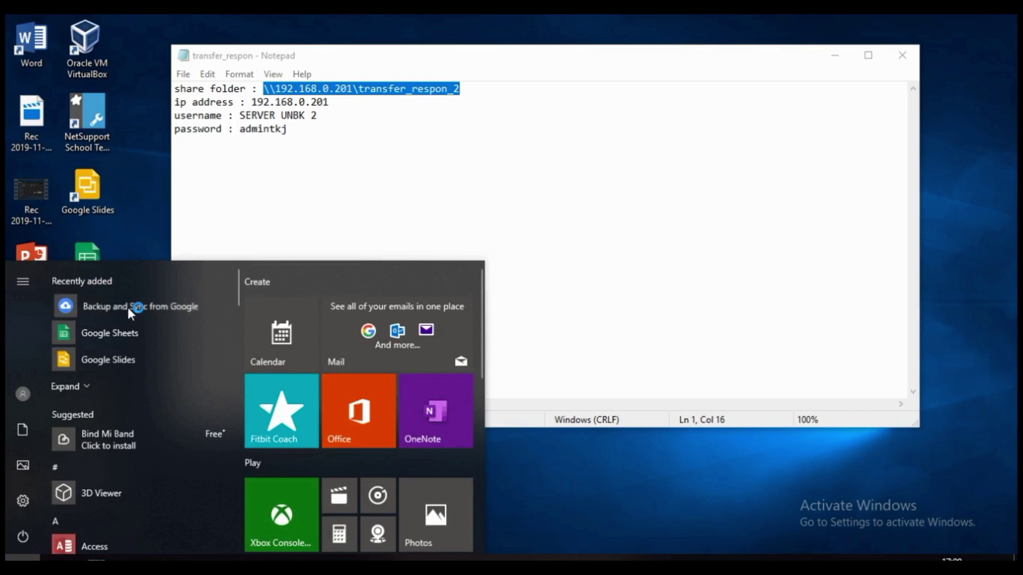
click(127, 307)
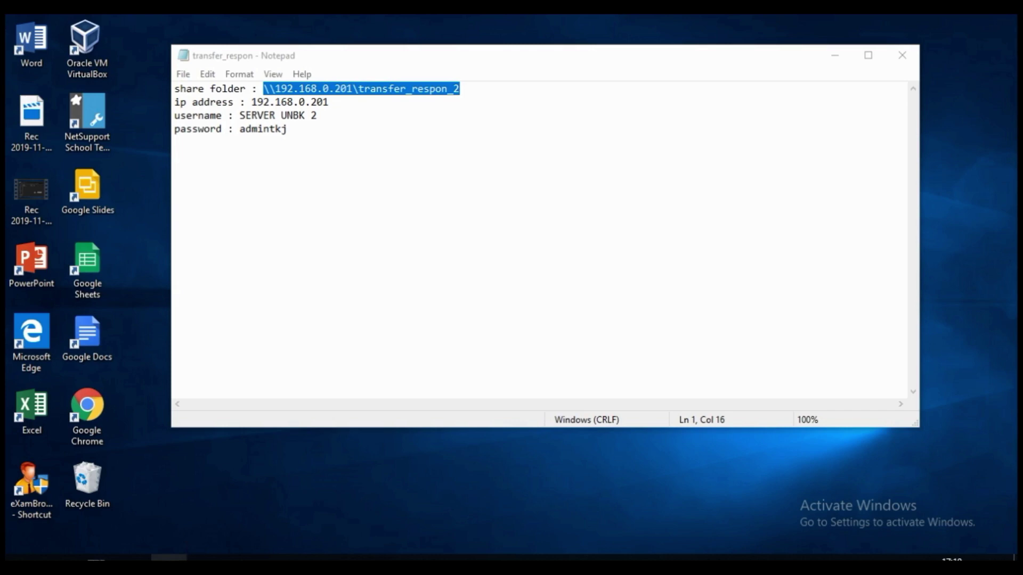
click(169, 558)
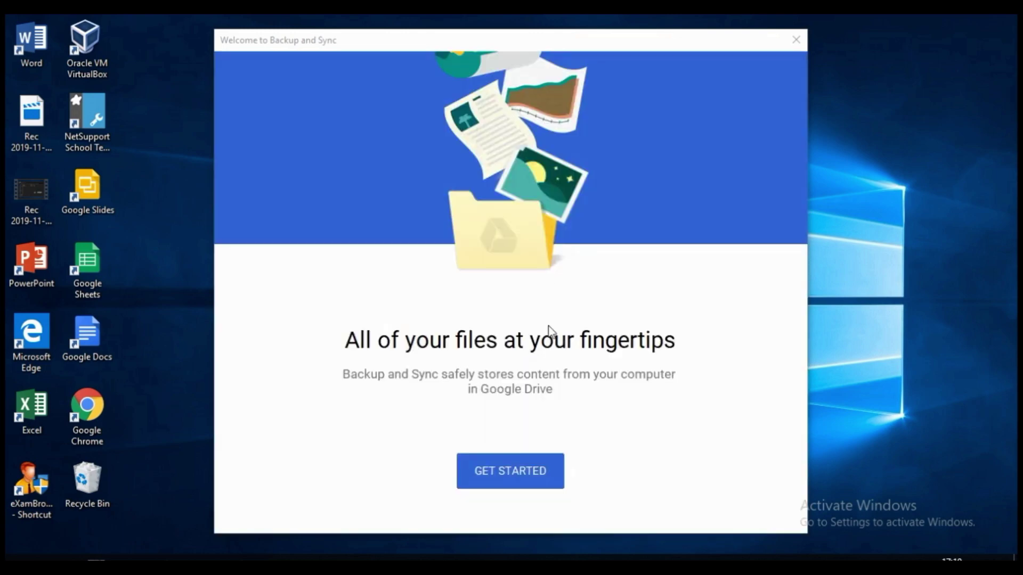
Step: Start Backup and Sync setup and choose signing in through the web browser
click(509, 479)
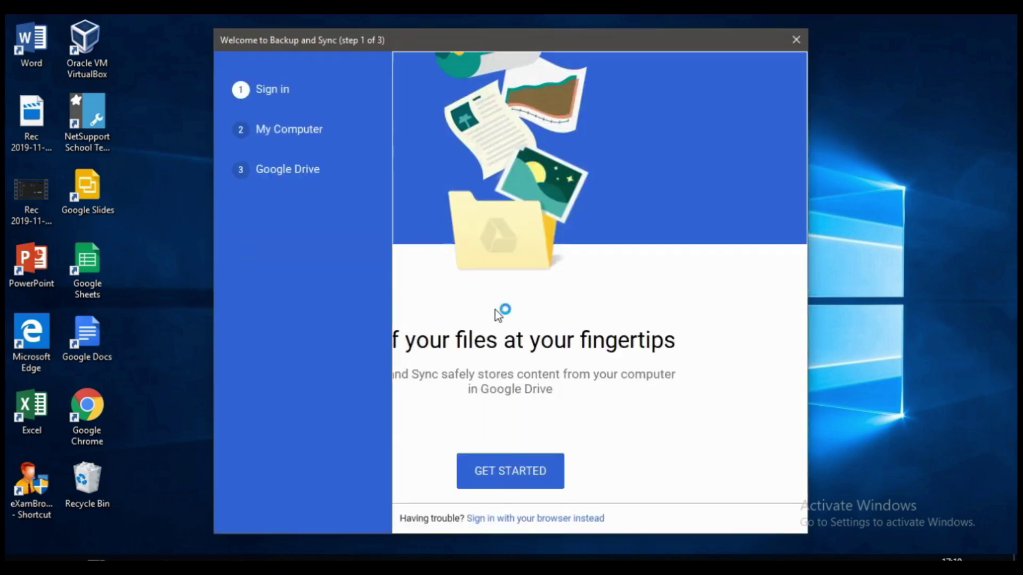
click(548, 522)
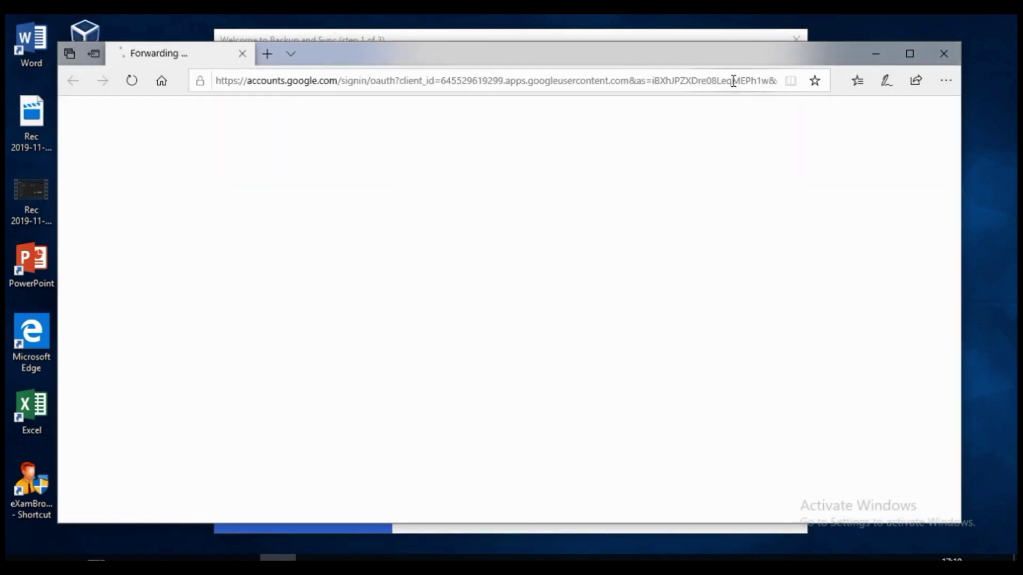
Step: Copy the Google sign-in address from Edge, then close the Edge window
click(733, 81)
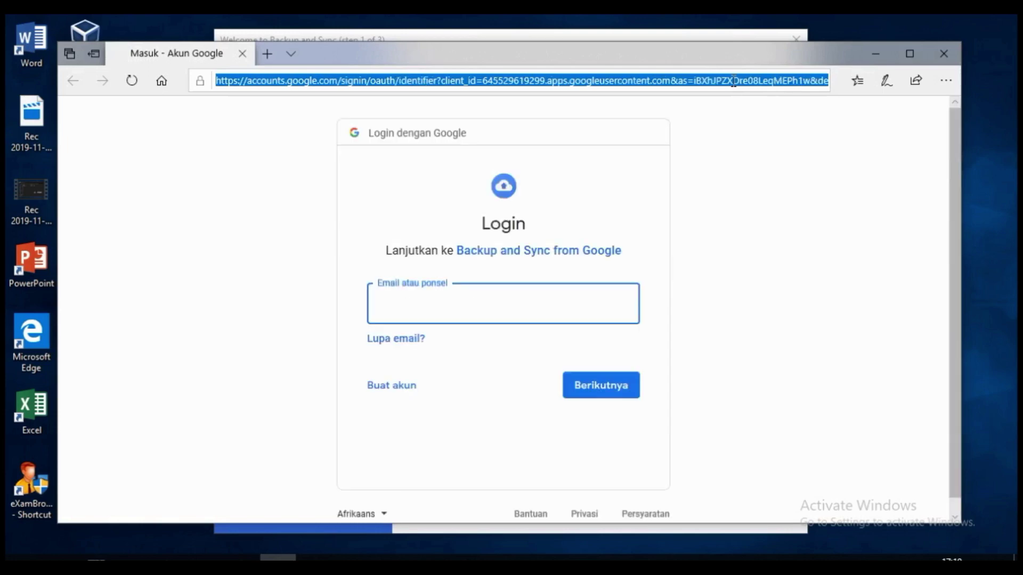
right_click(733, 81)
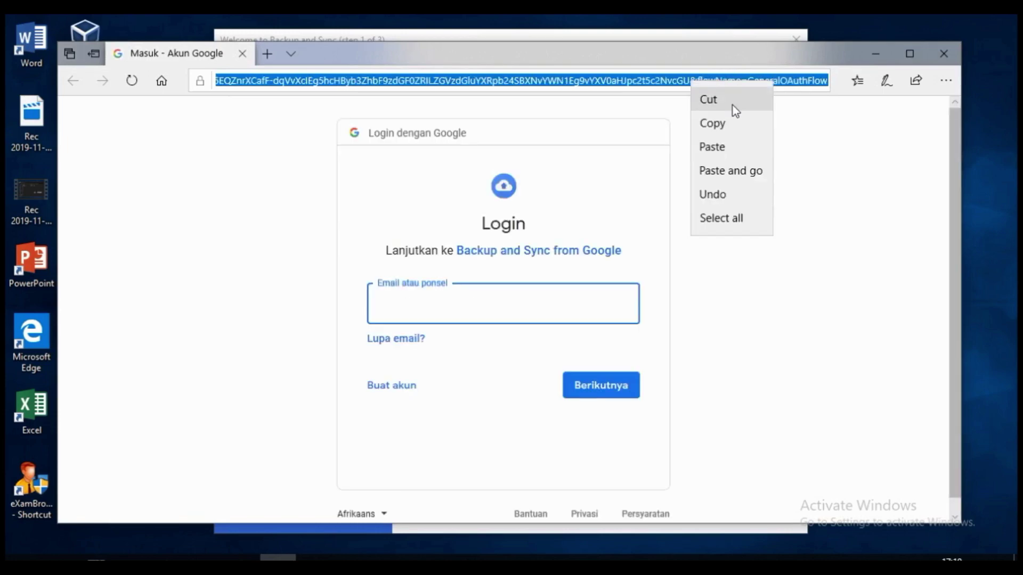
click(737, 126)
click(938, 53)
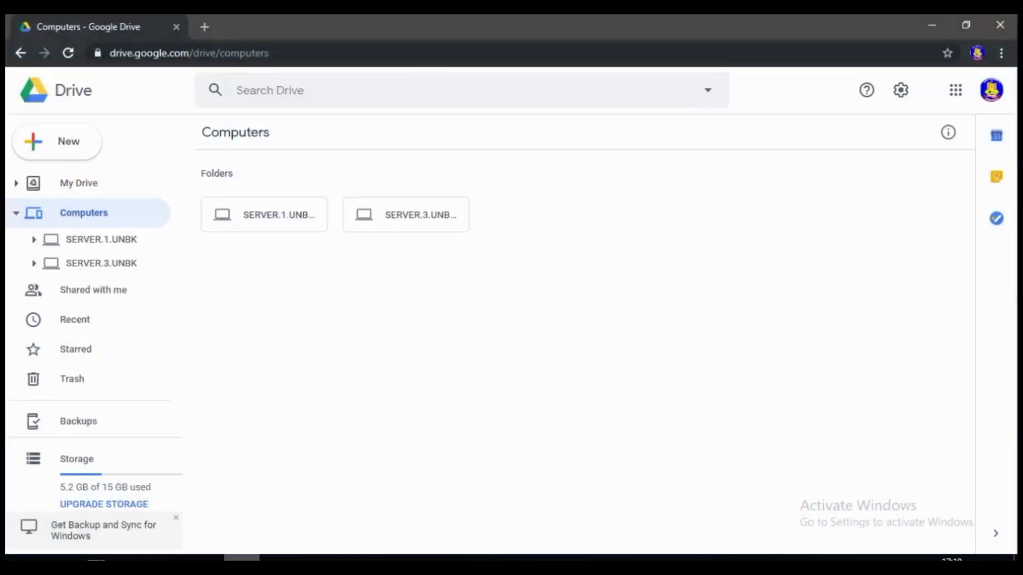
Step: Paste the copied sign-in address into a new Chrome tab and load it
click(205, 26)
right_click(228, 49)
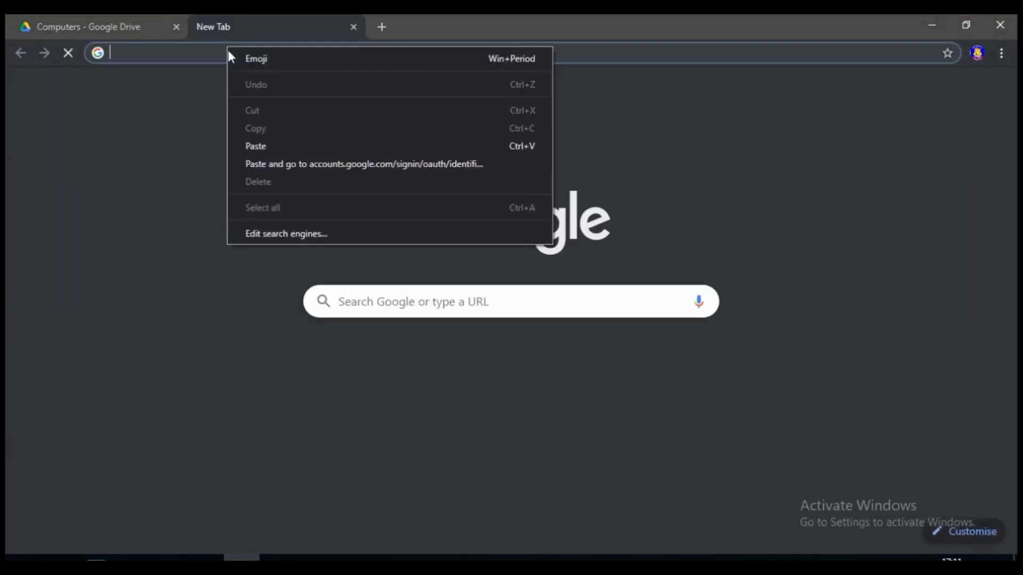
click(300, 163)
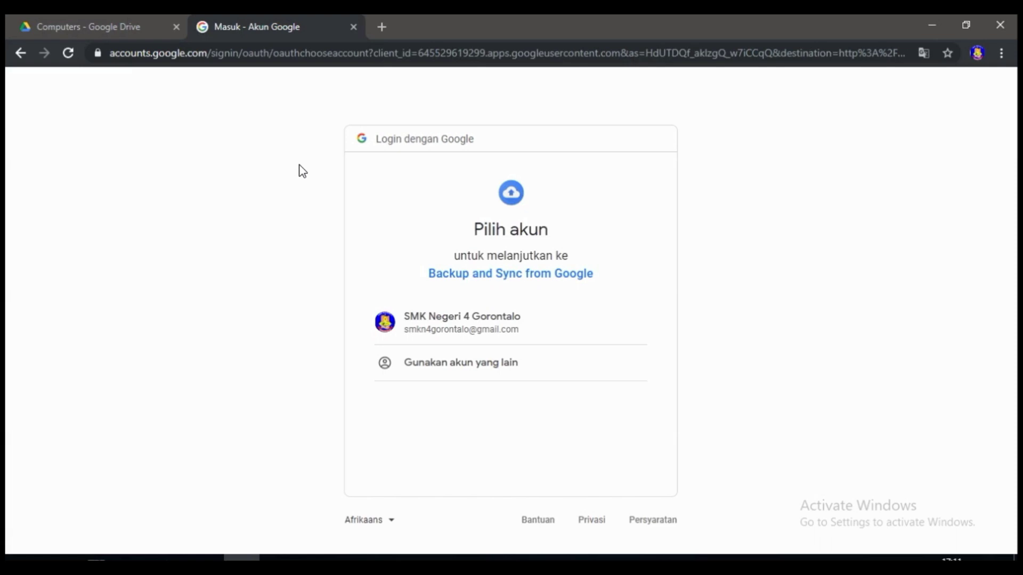
Step: Continue with the listed account, enter the SMS verification code, and allow Backup and Sync access
click(495, 328)
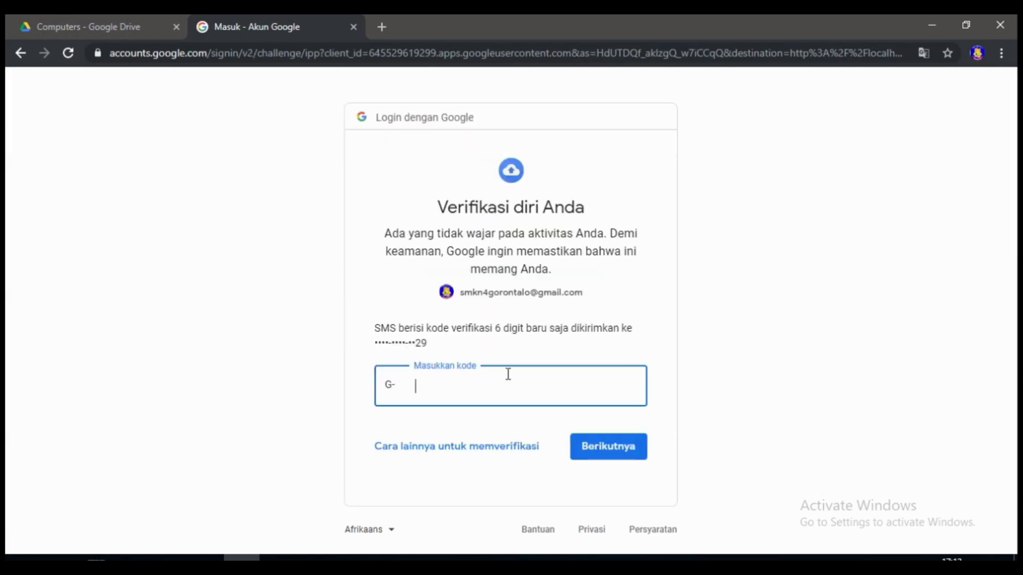
key(Return)
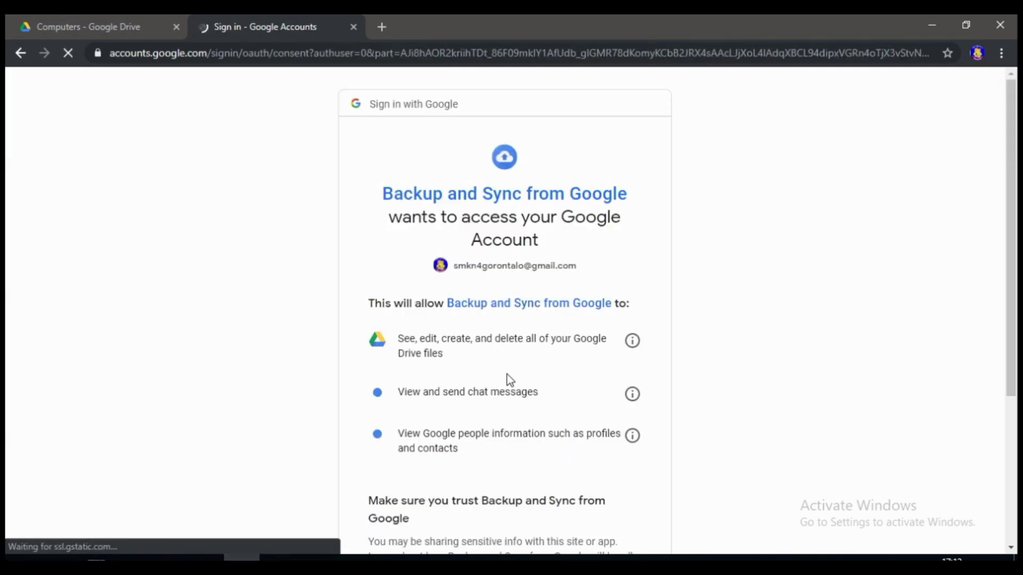
scroll(507, 375, down, 4)
click(585, 451)
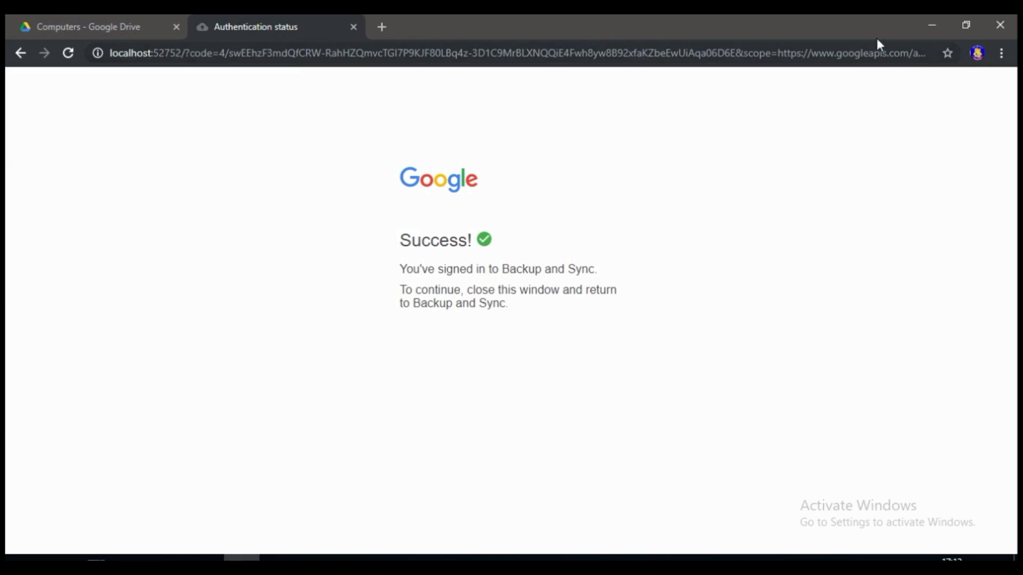
Step: Add D:\TRANSFER_RESPON_2 as a folder to back up
click(931, 27)
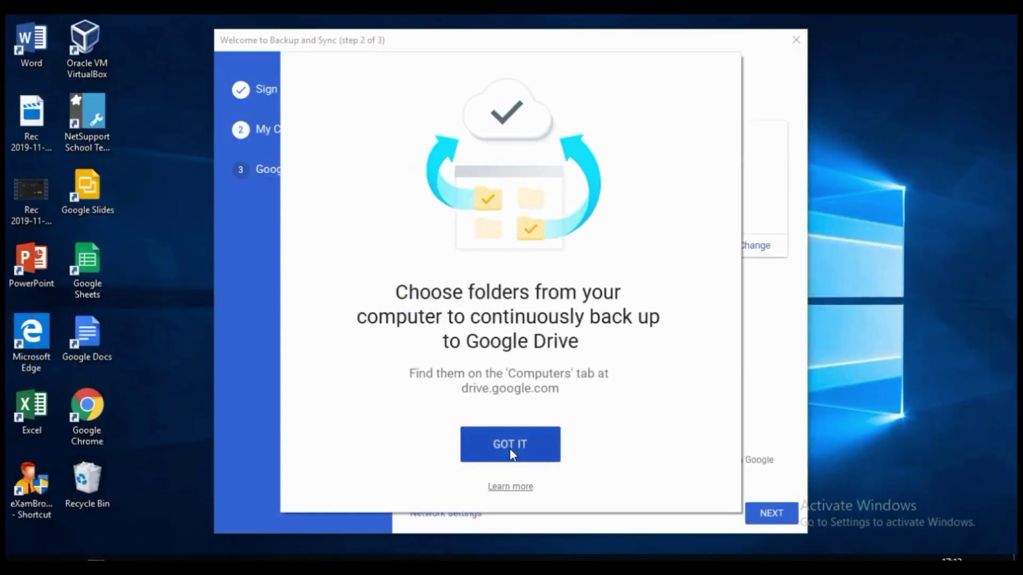
click(511, 450)
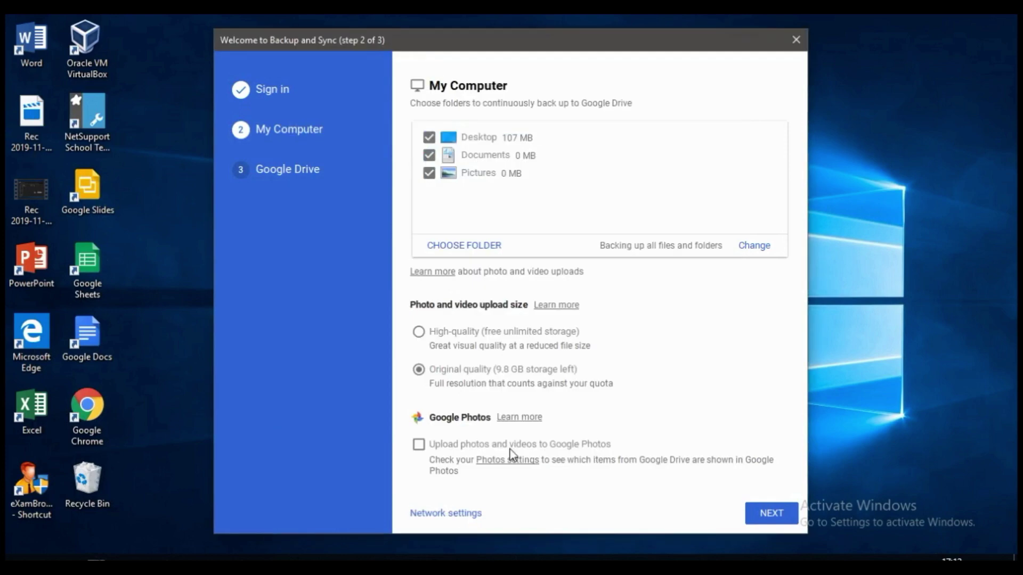
click(449, 245)
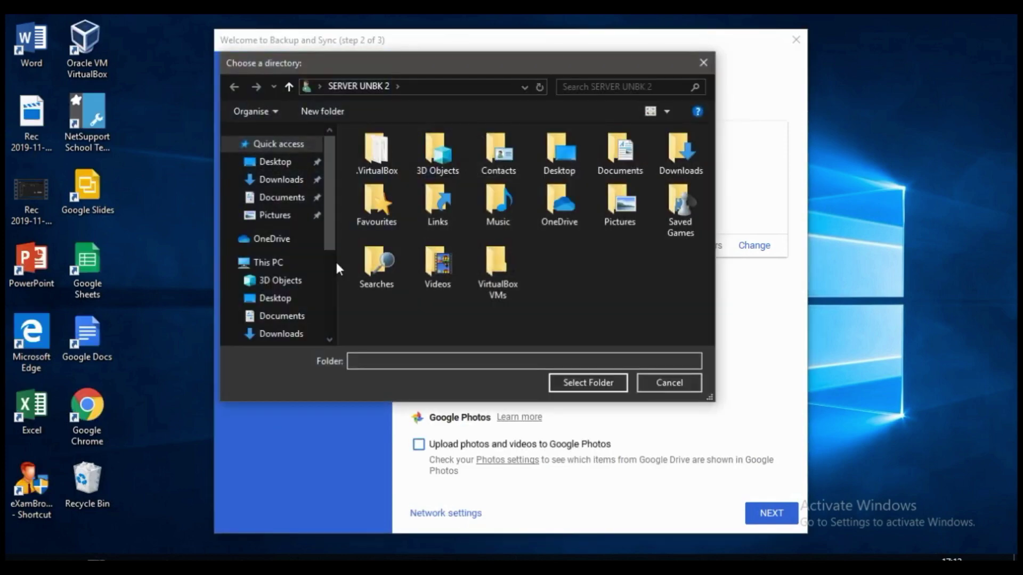
scroll(319, 261, down, 3)
scroll(318, 286, down, 1)
click(301, 298)
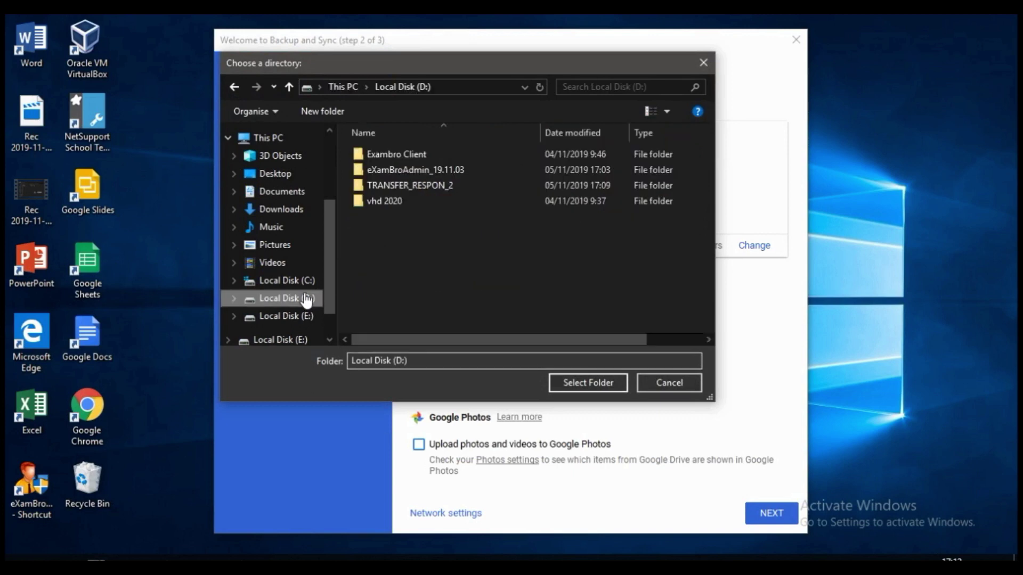
click(423, 186)
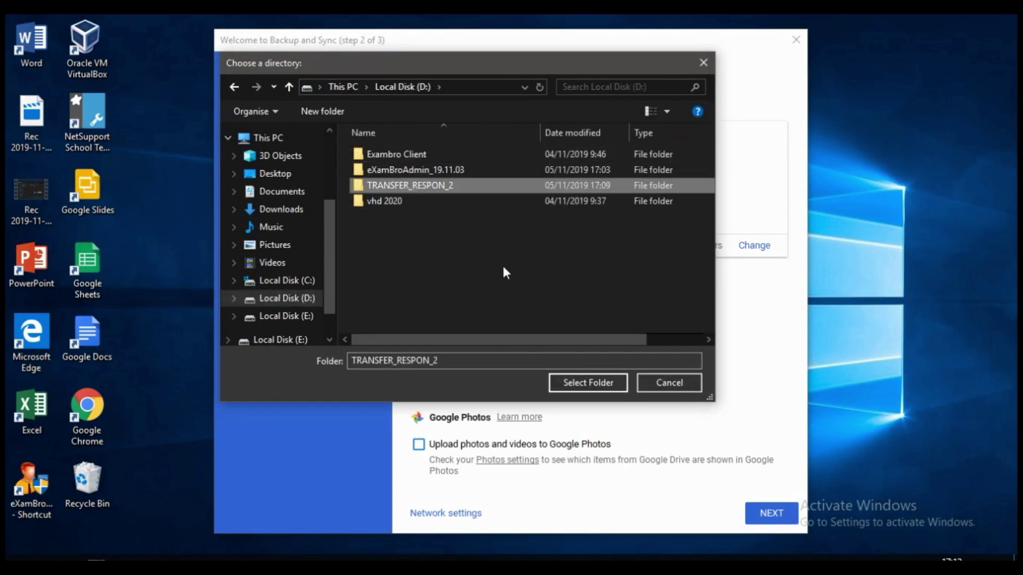
click(588, 382)
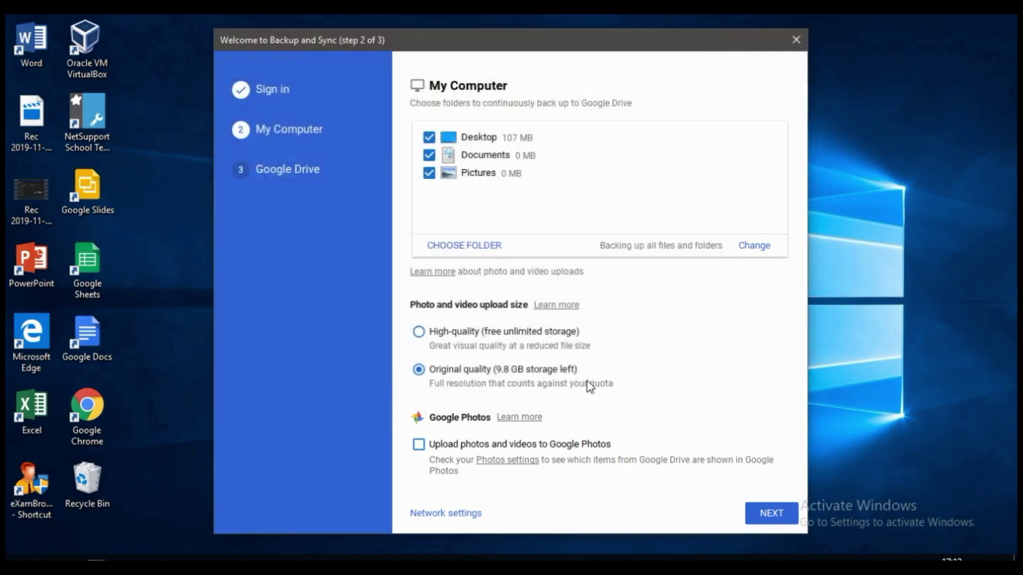
Step: Exclude Desktop, Documents and Pictures, turn off My Drive sync, and start the backup
click(428, 137)
click(429, 155)
click(428, 173)
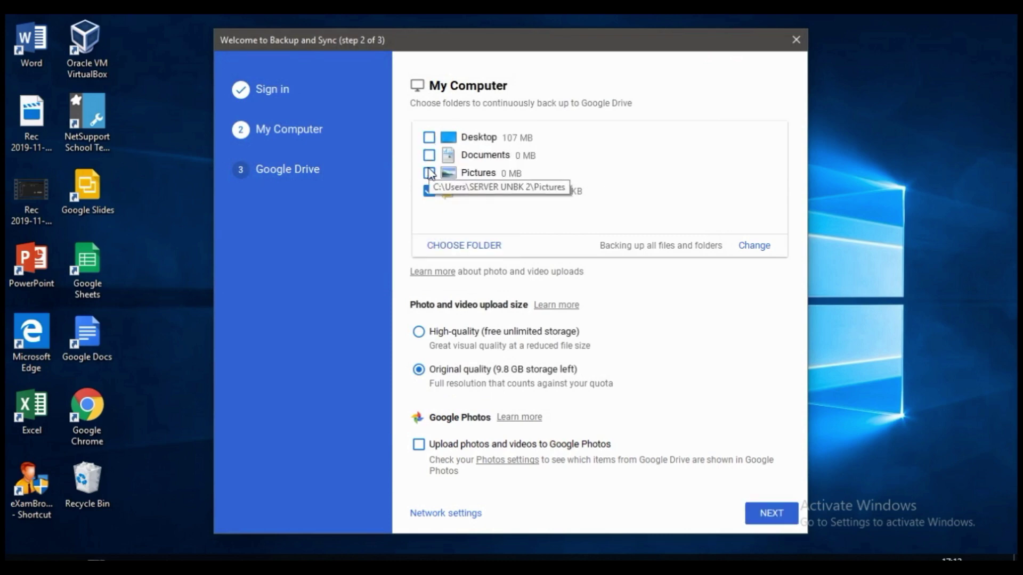
click(770, 517)
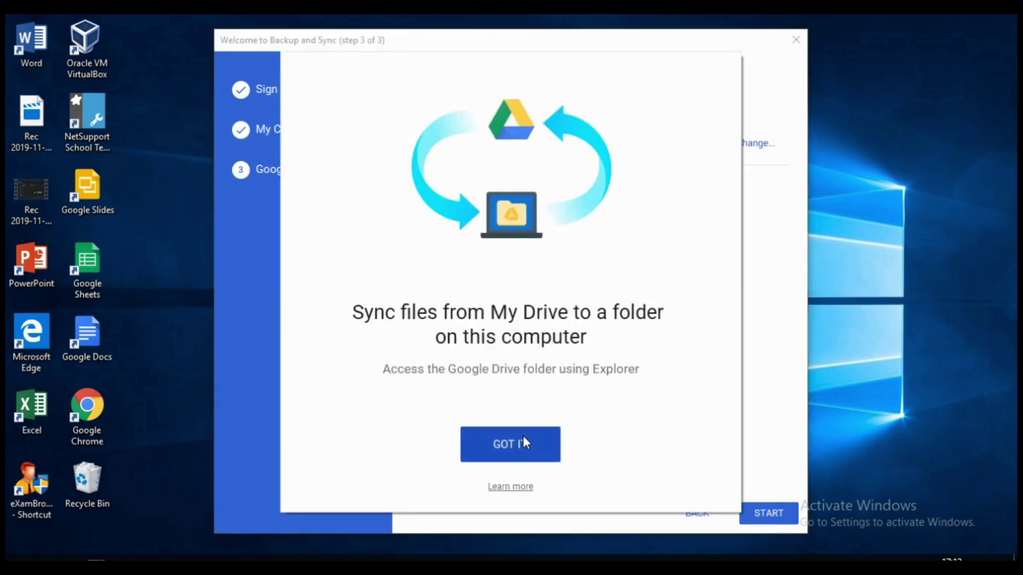
click(524, 438)
click(434, 114)
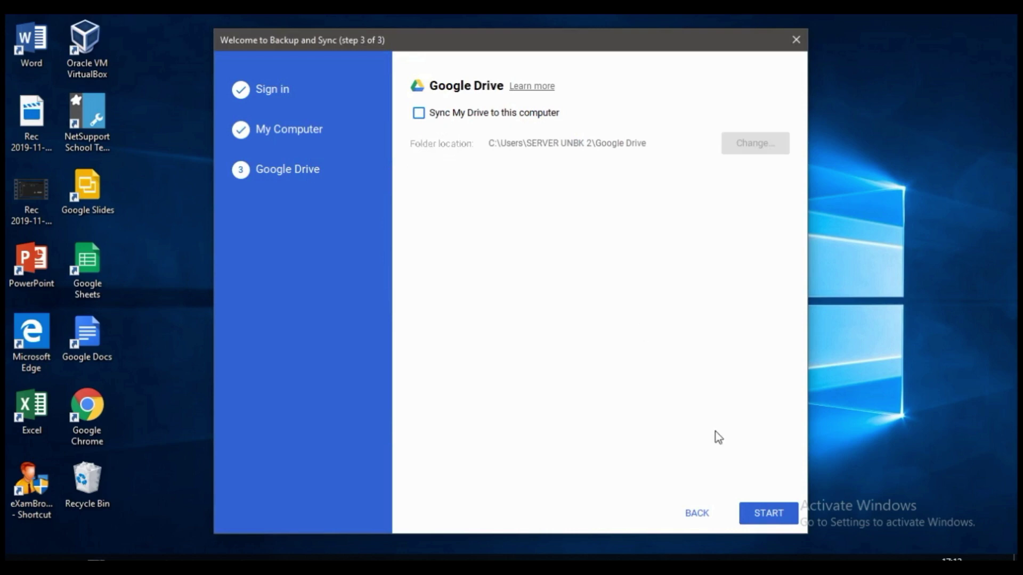
click(777, 512)
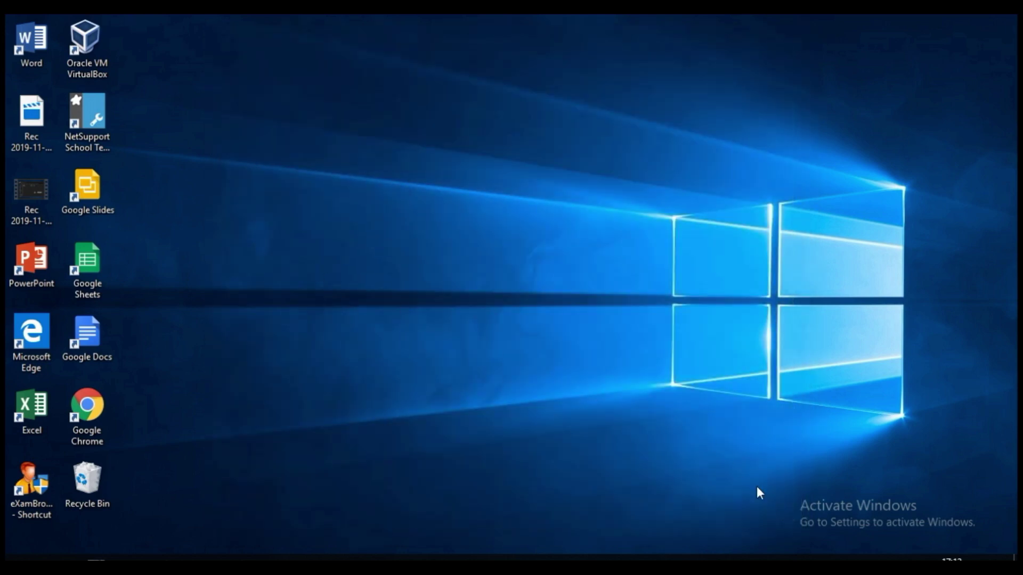
Step: Back in Drive's Computers list, rename the My Computer entry to SERVER.2.UNBK
click(853, 558)
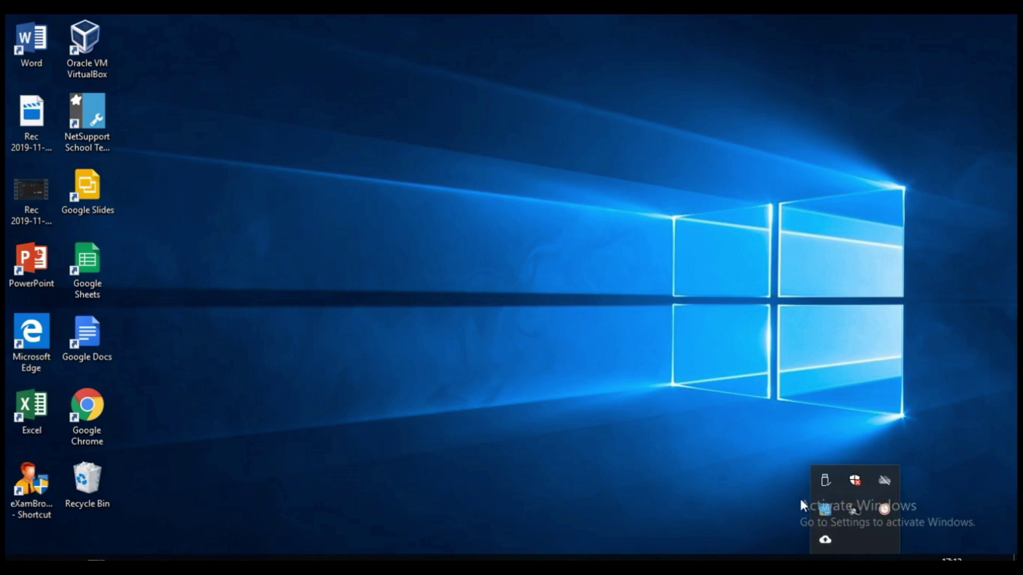
click(695, 441)
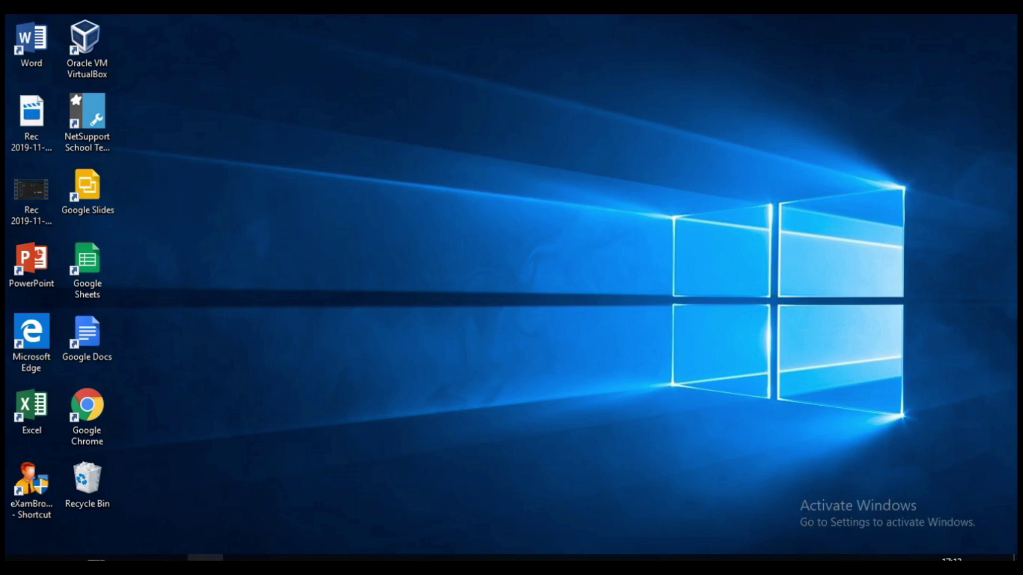
click(241, 558)
click(103, 27)
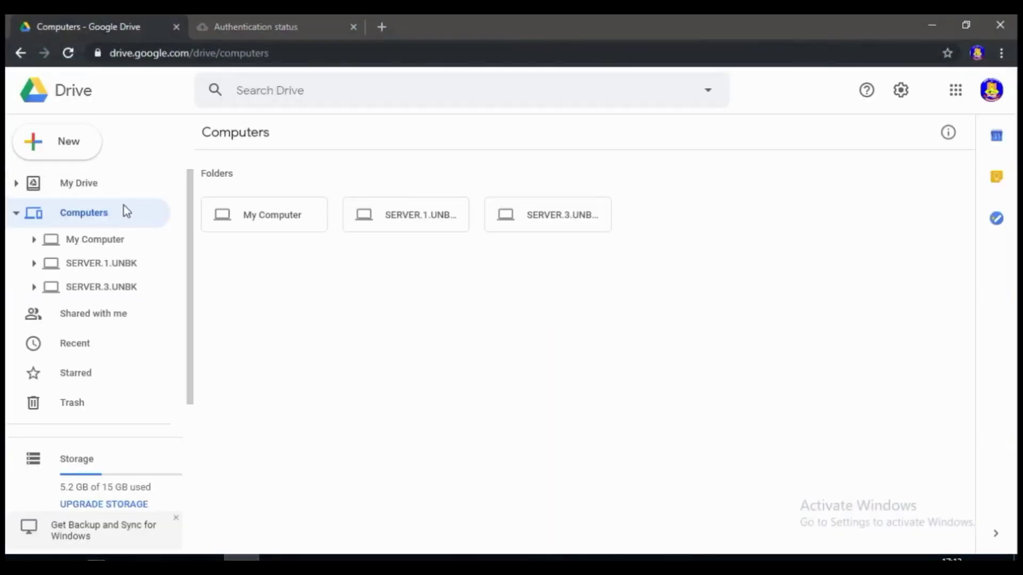
right_click(112, 245)
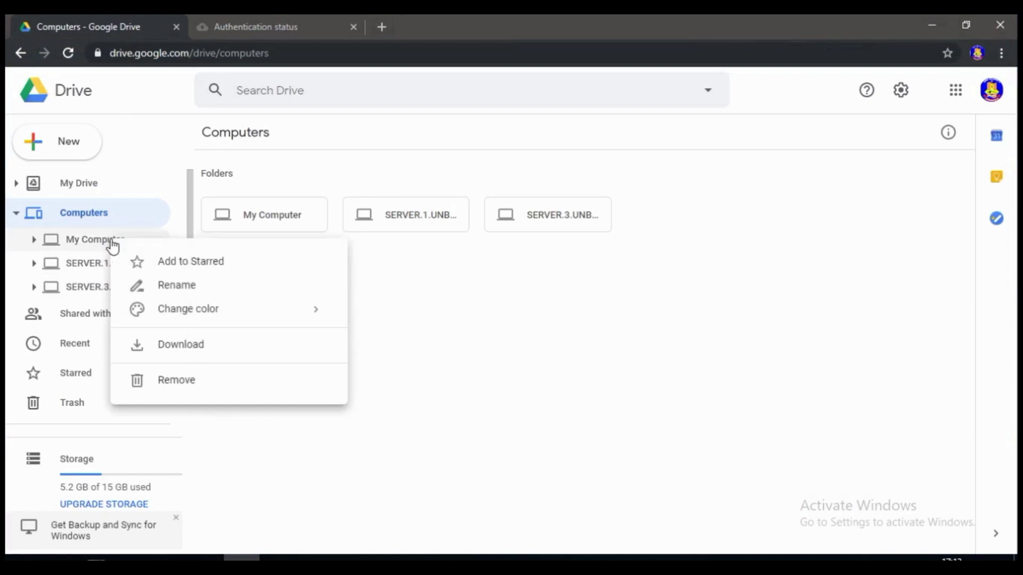
click(151, 284)
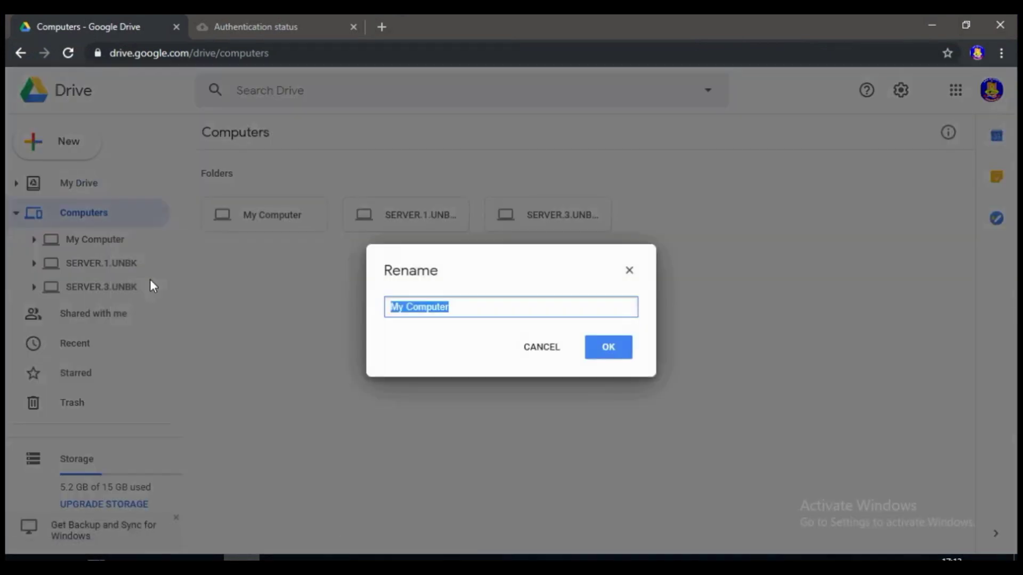
text(SERVER)
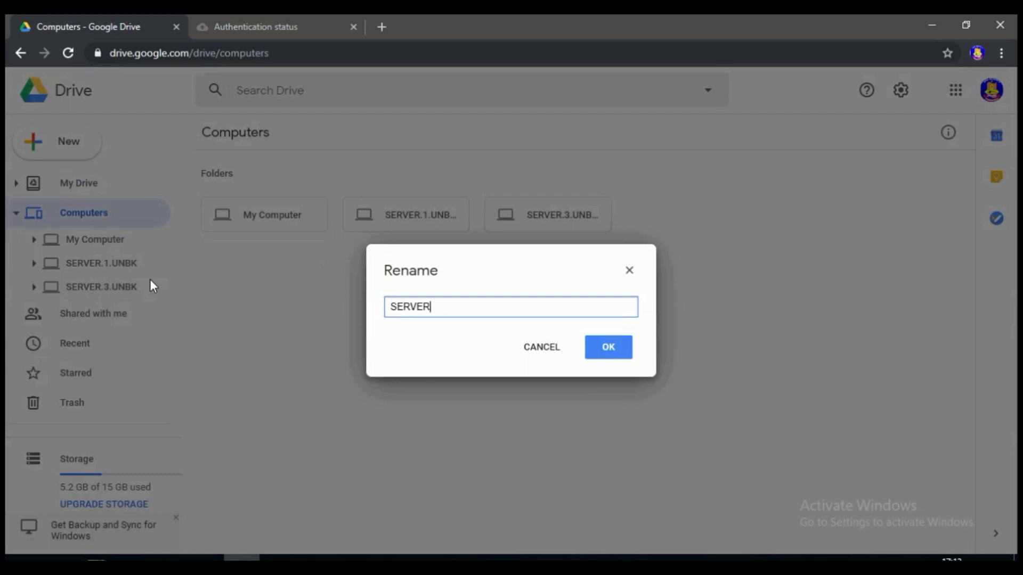
text(.2.UNBK)
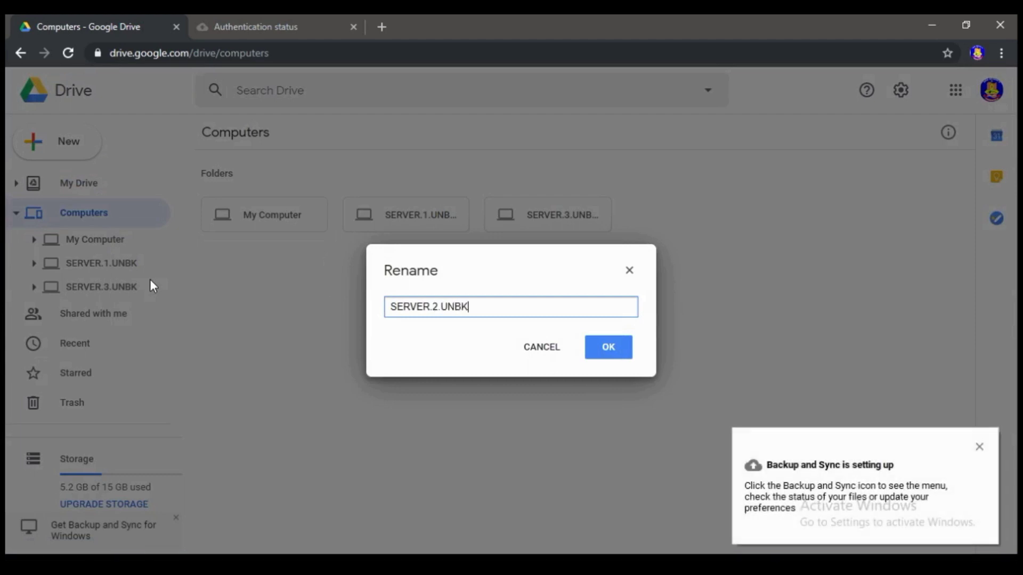
click(608, 351)
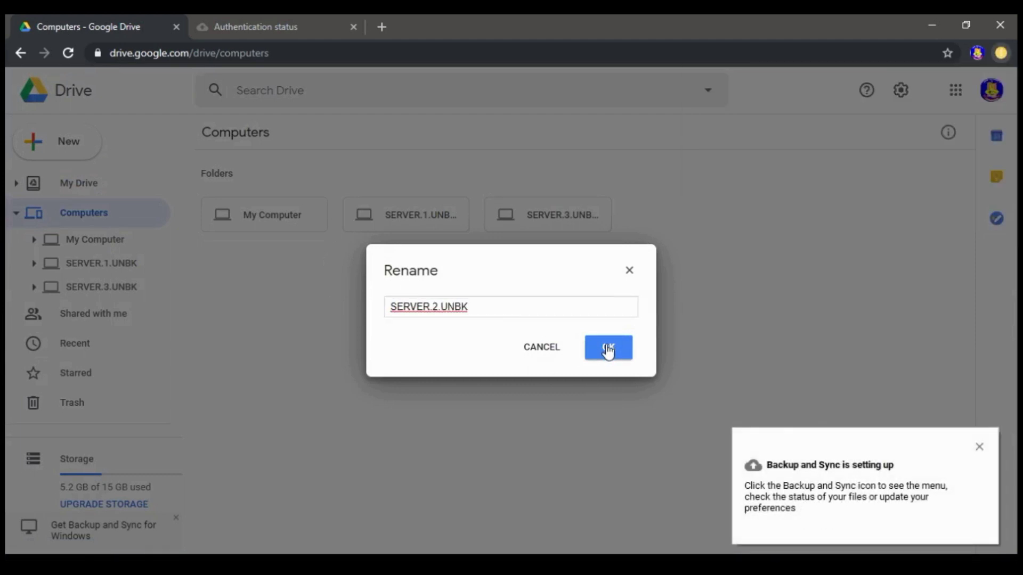
click(614, 354)
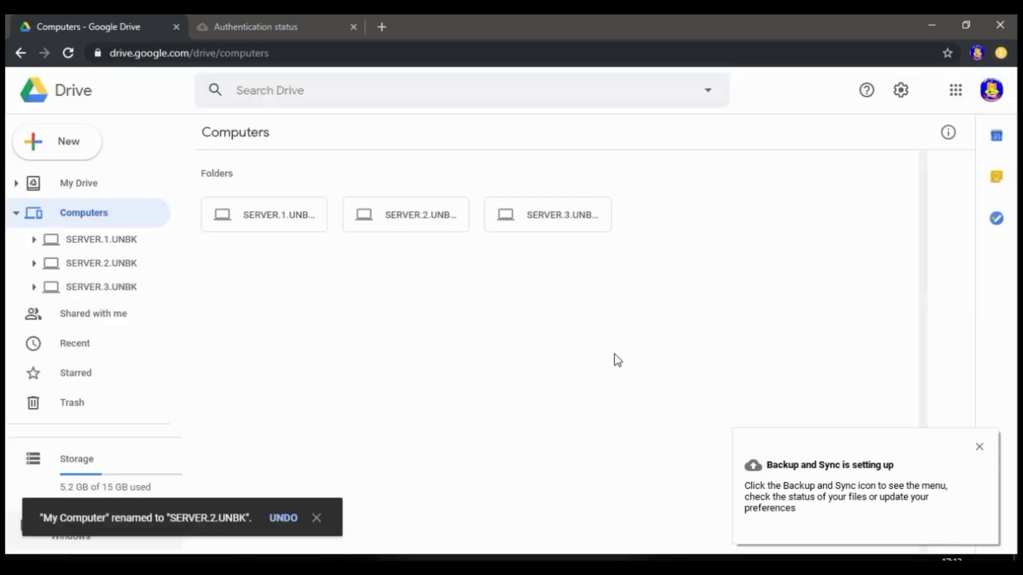
click(776, 479)
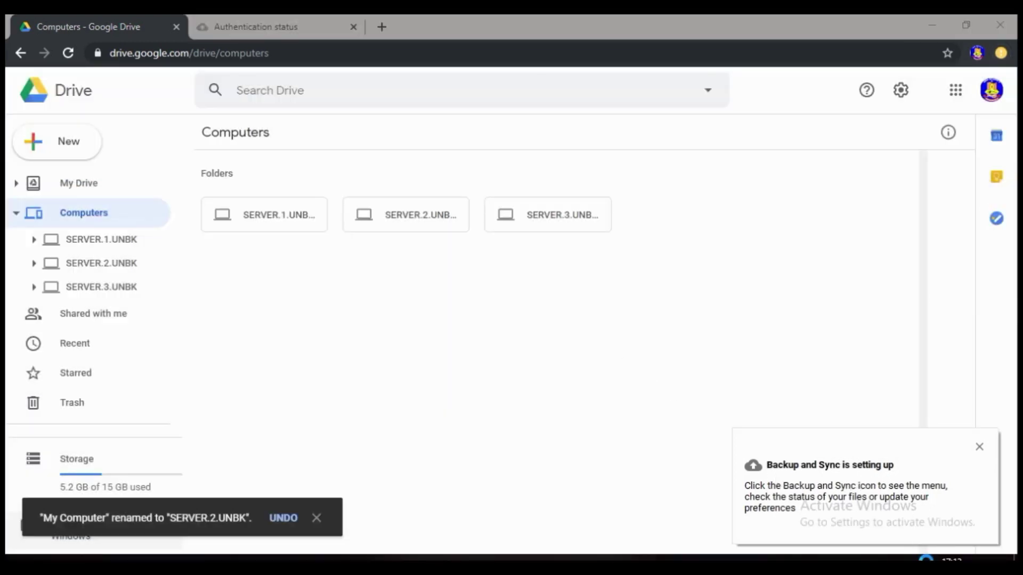
Step: Open computer SERVER.2.UNBK and its still-empty TRANSFER_RESPON_2 folder in Drive
click(475, 326)
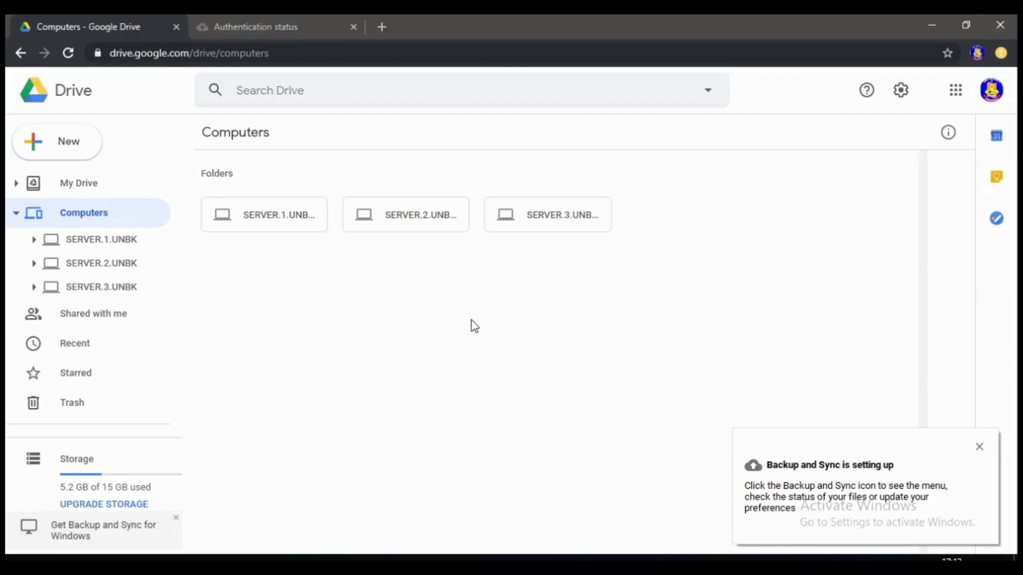
click(130, 271)
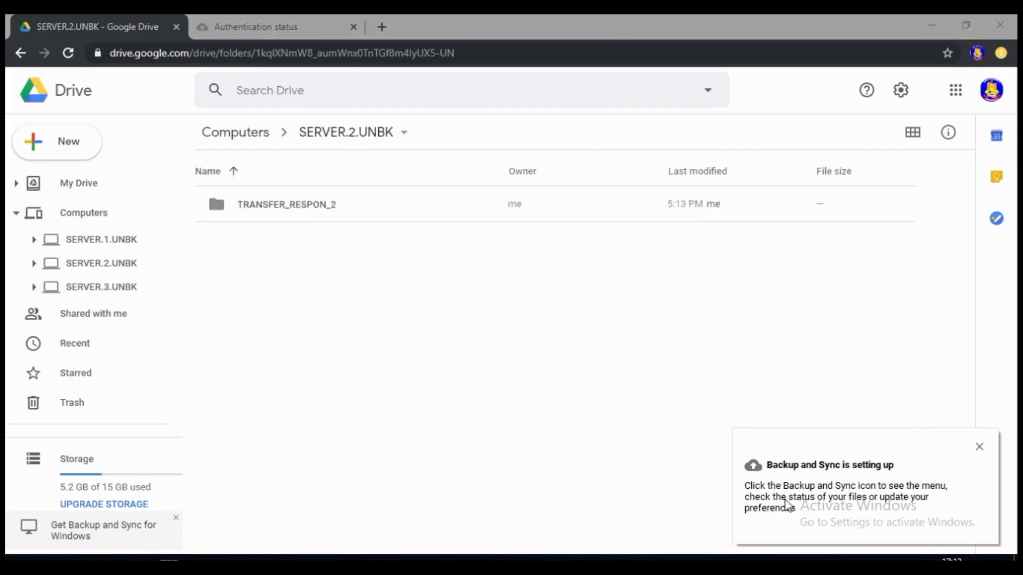
double_click(254, 210)
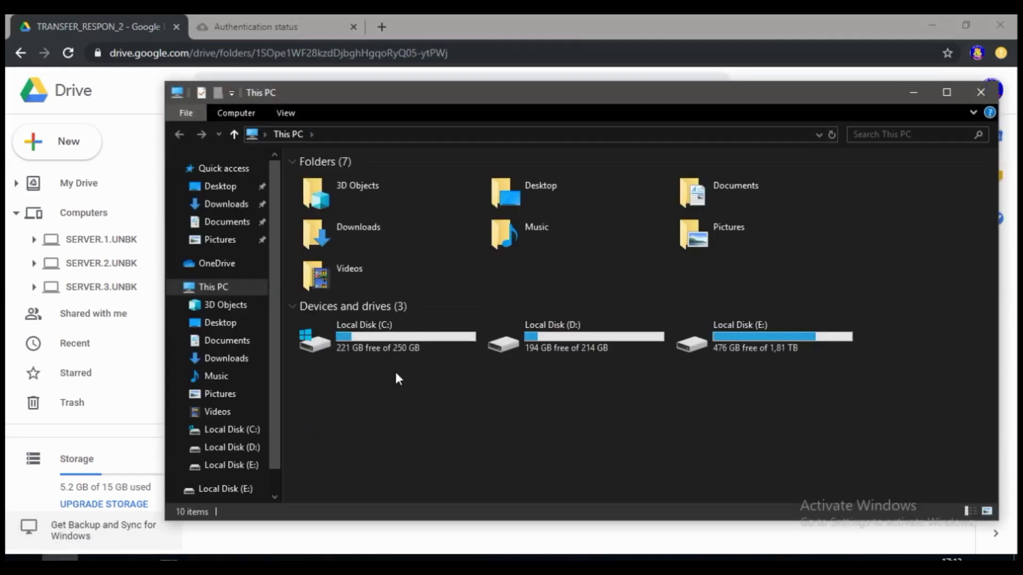
Step: Browse Local Disk (D:) and its TRANSFER_RESPON_2 folder, then open Google Drive from Backup and Sync
click(523, 337)
double_click(523, 337)
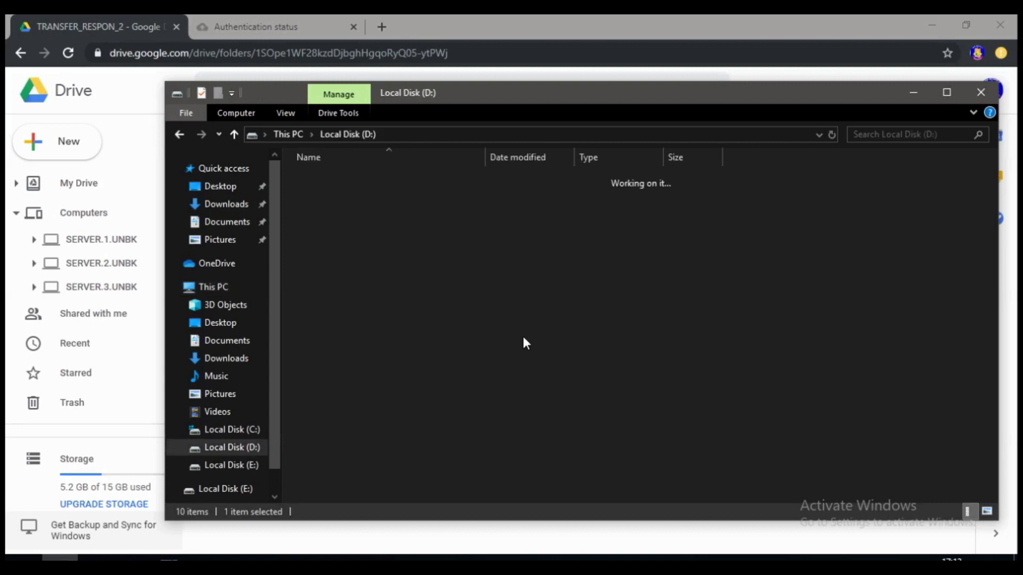
double_click(357, 216)
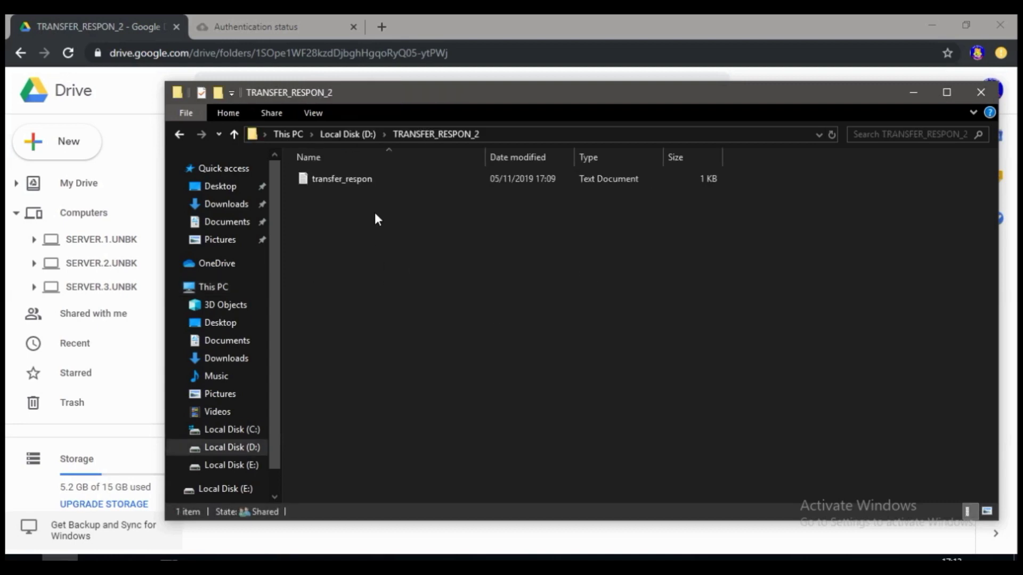
click(353, 133)
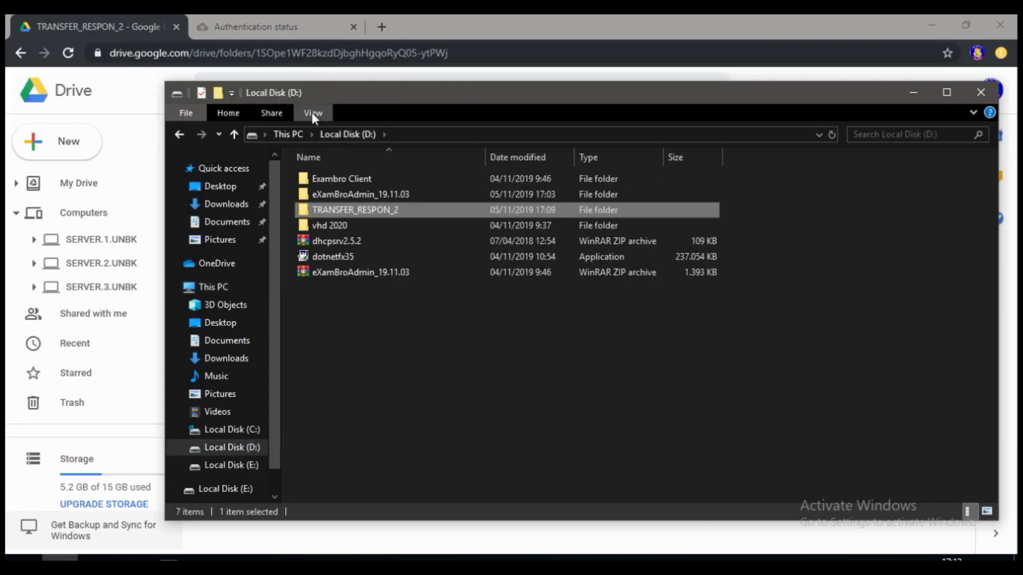
click(326, 115)
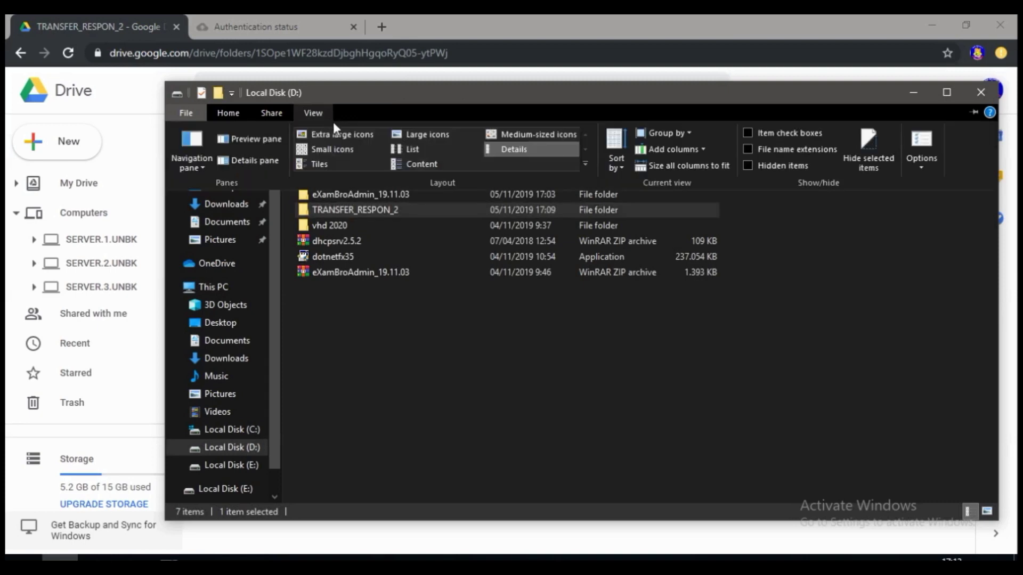
click(411, 135)
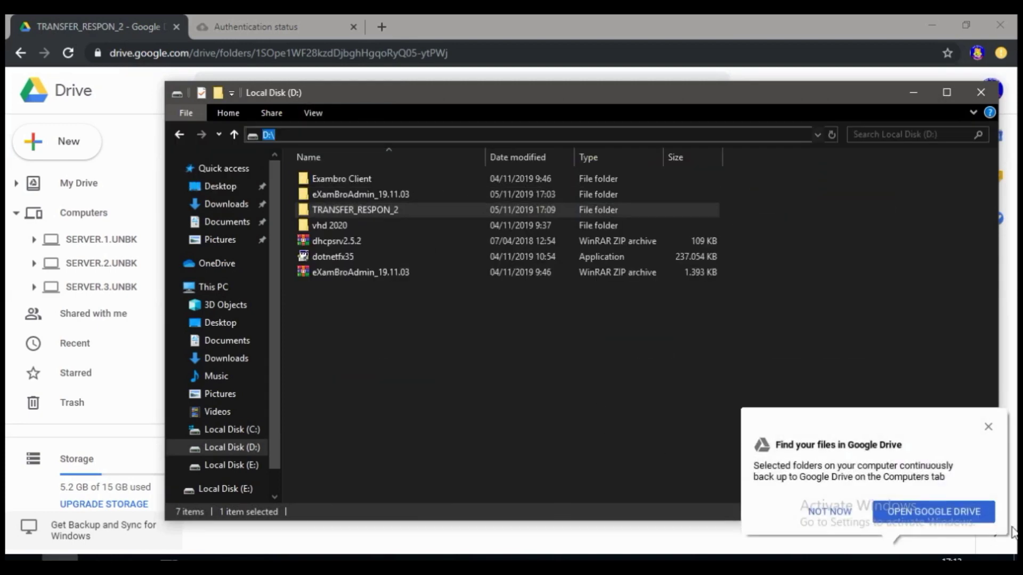
click(990, 516)
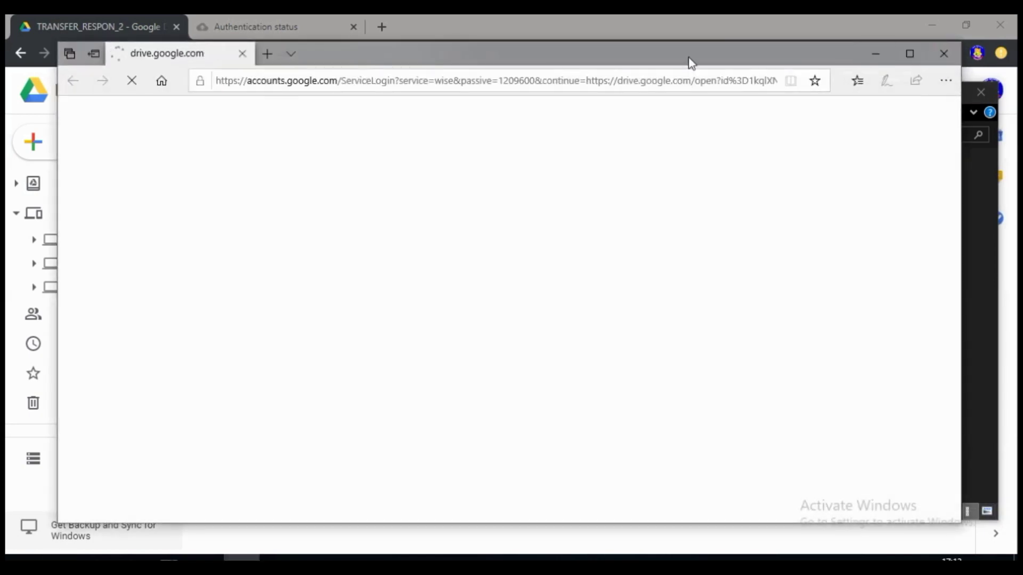
Step: Copy the Drive sign-in address from Edge, close Edge, and load it in Chrome's Authentication status tab
click(597, 81)
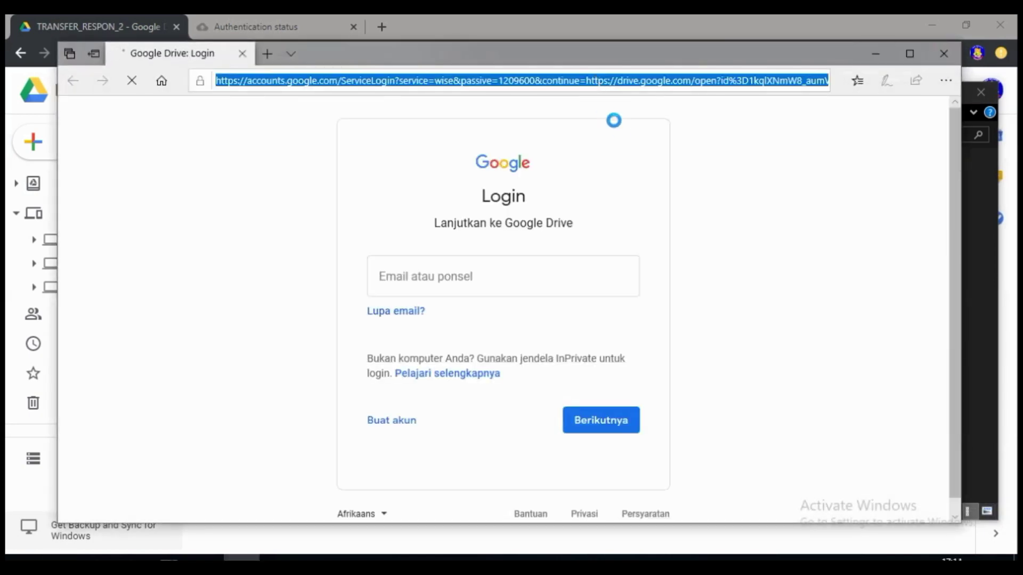
right_click(554, 81)
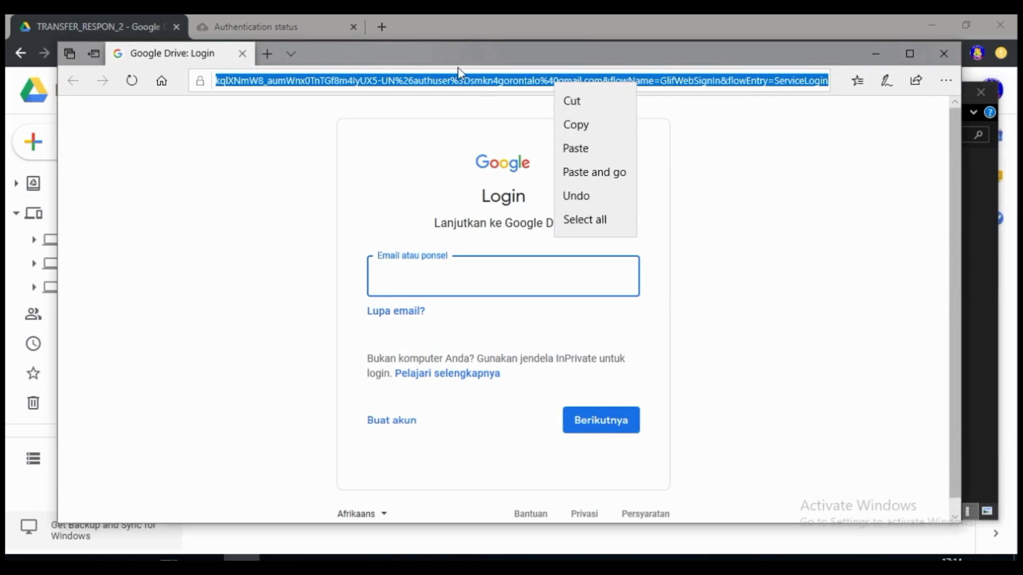
click(576, 124)
click(443, 25)
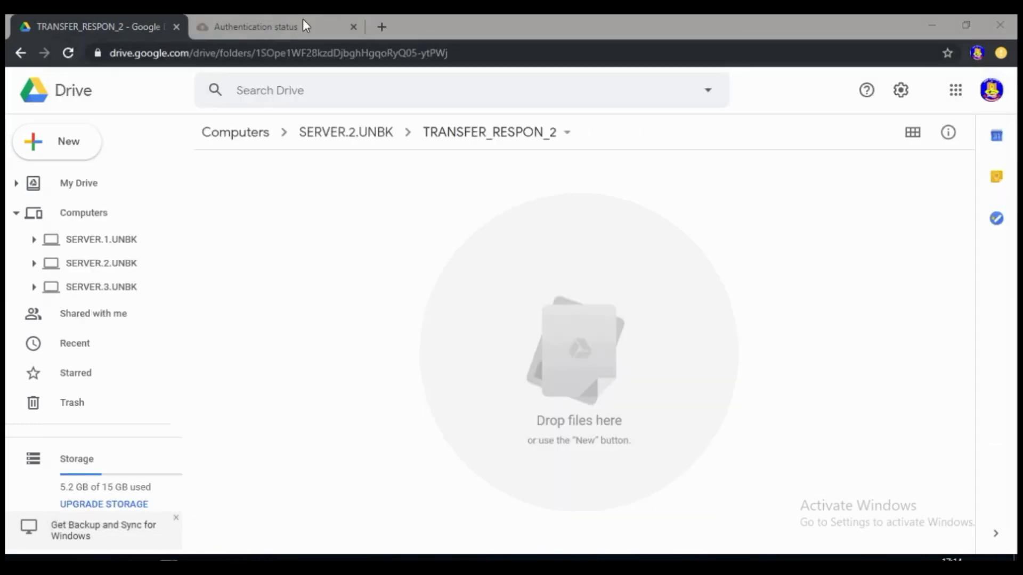
click(307, 27)
click(318, 52)
key(ctrl+v)
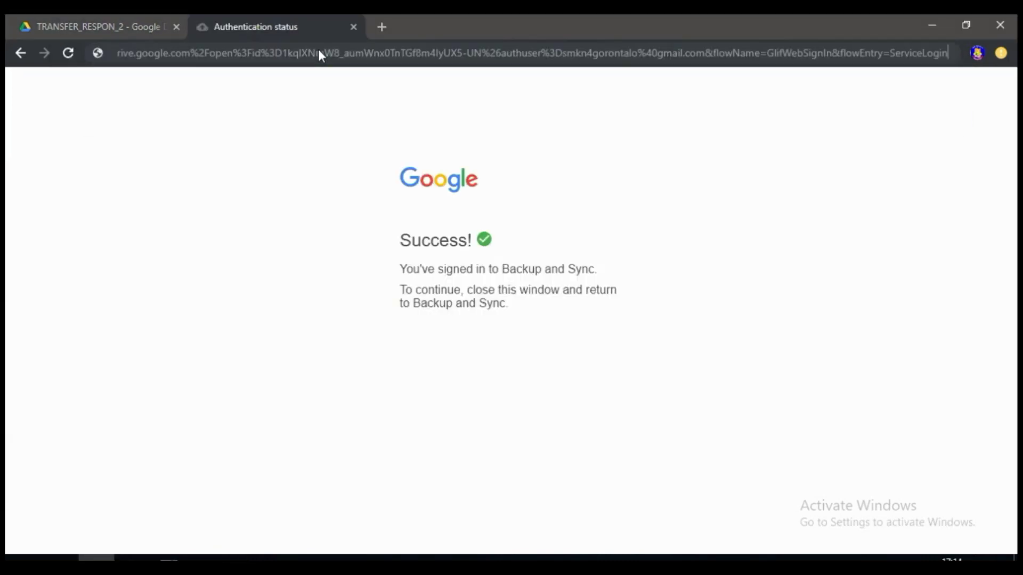
key(Return)
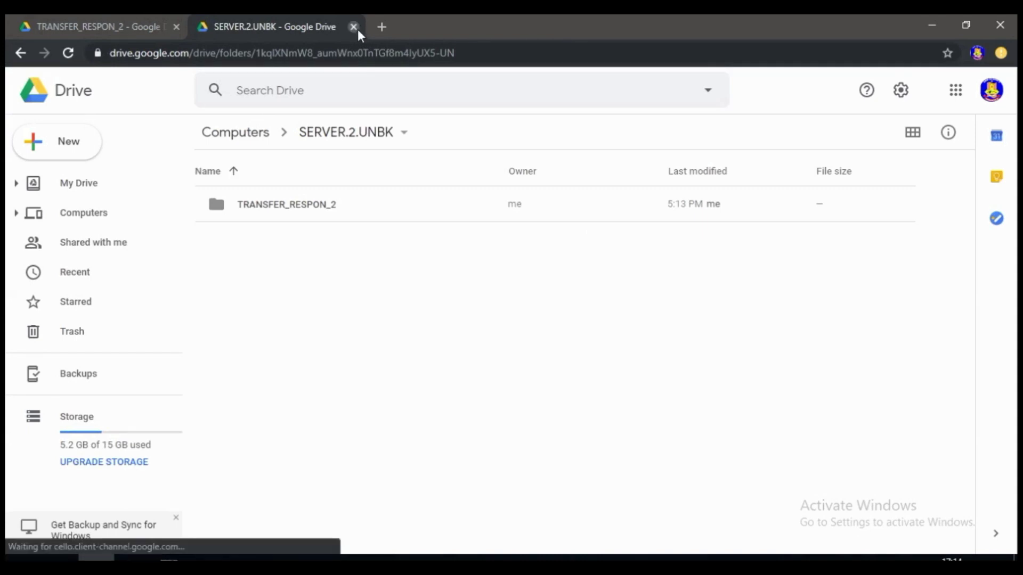
Step: Preview transfer_respon.txt in TRANSFER_RESPON_2 and select its share path \\192.168.0.201\transfer_respon_2
click(176, 26)
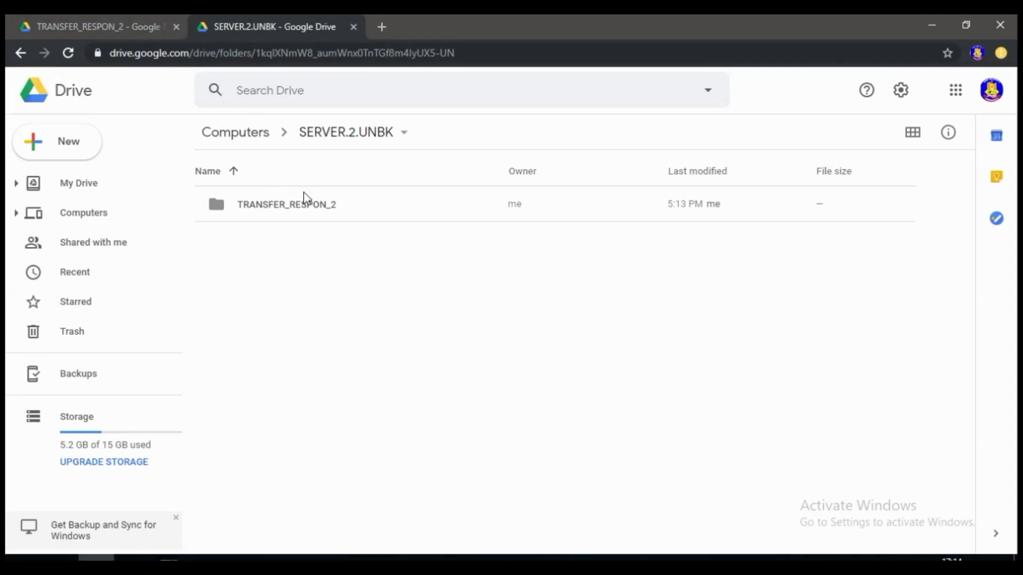
click(295, 209)
double_click(294, 210)
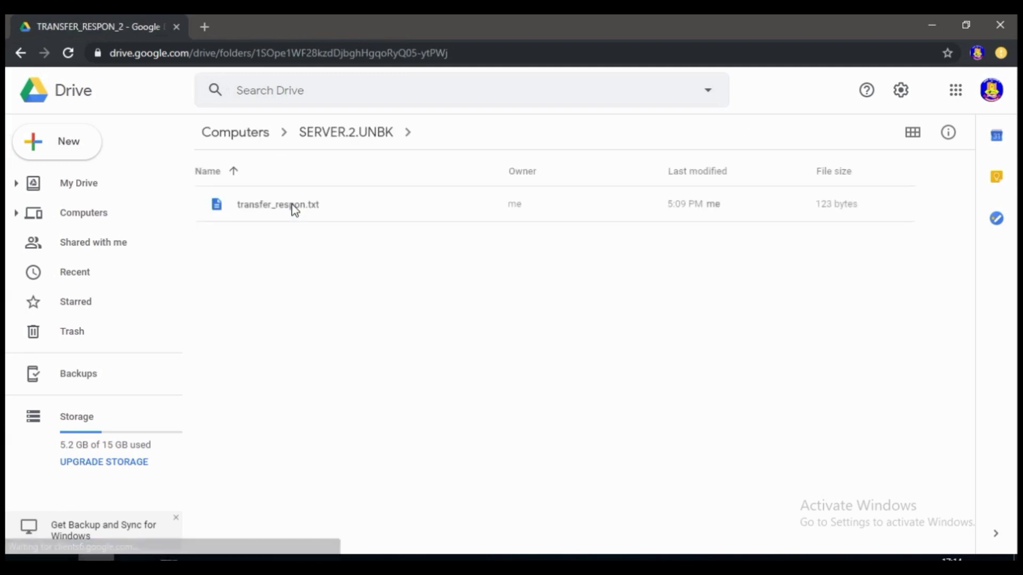
double_click(290, 204)
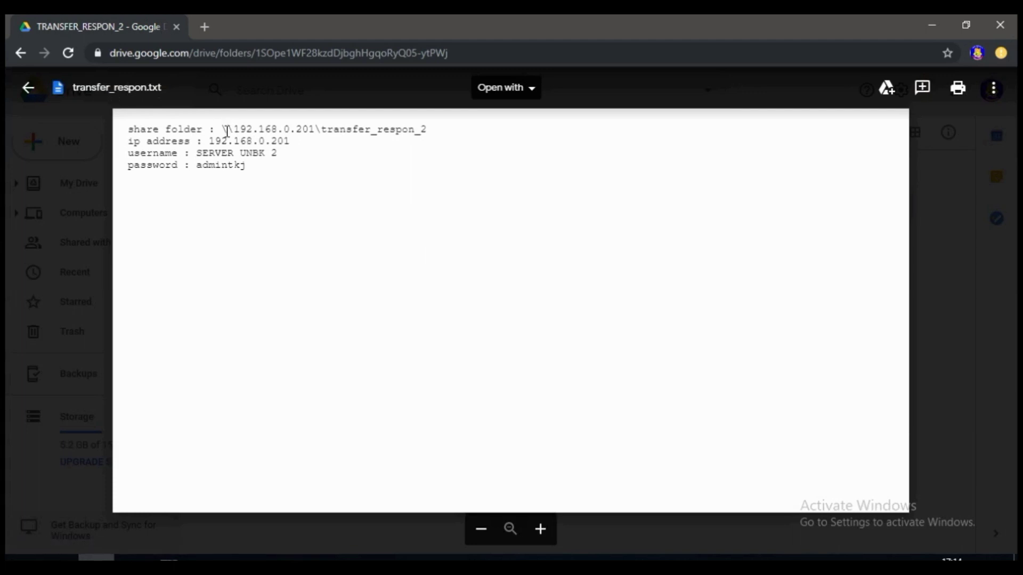
drag(221, 129, 283, 141)
drag(343, 130, 440, 132)
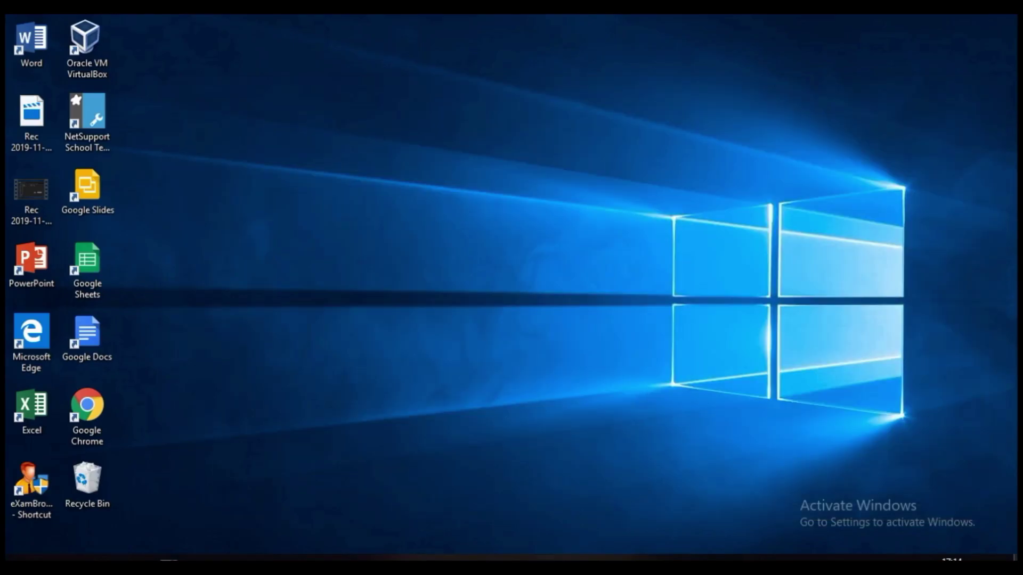
Step: Start eXamBroAdmin from its desktop shortcut and let the server checks finish
double_click(30, 493)
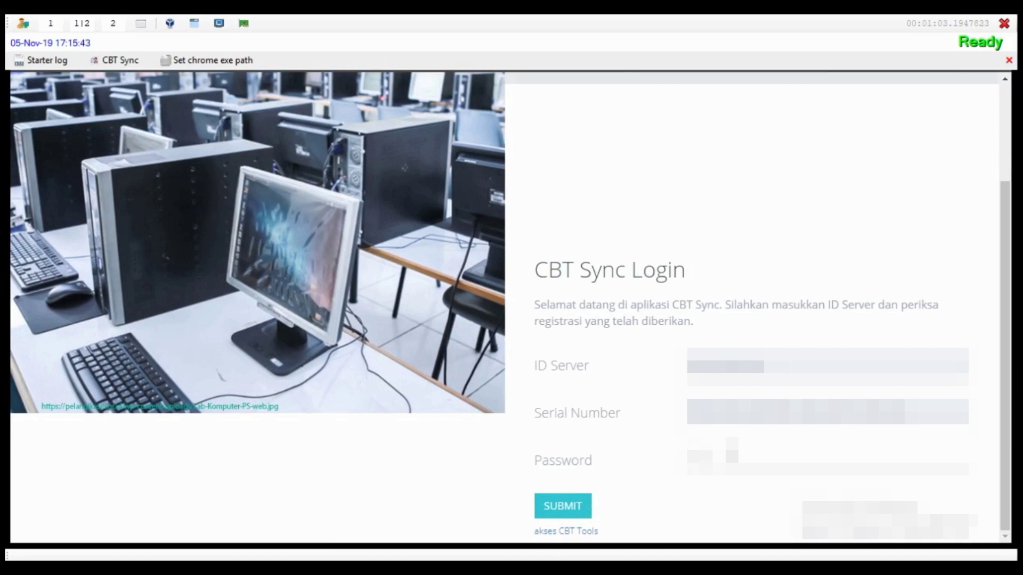
Step: Submit the CBT Sync login and scroll the Dashboard sidebar showing AKTIF status
key(Return)
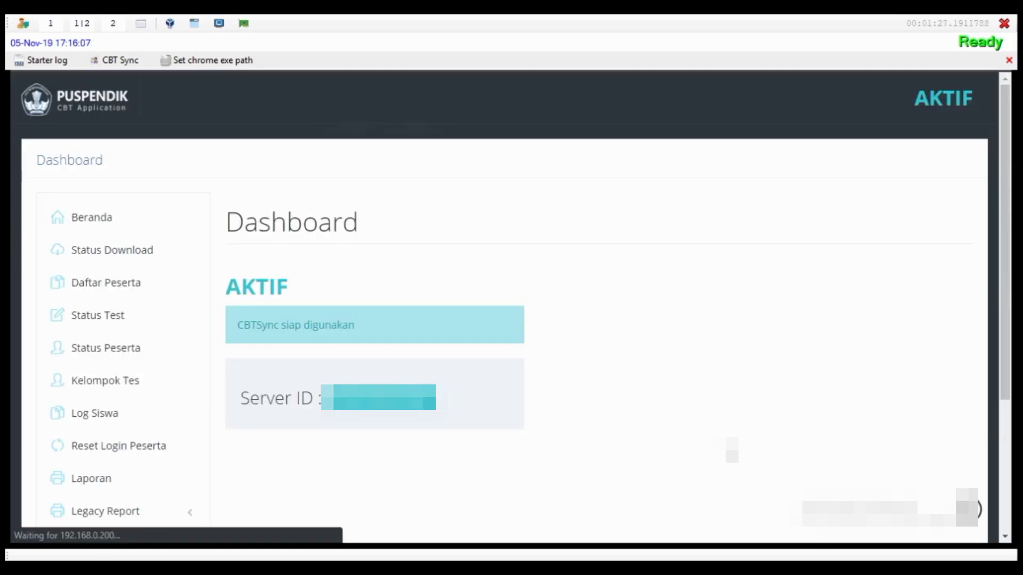
scroll(286, 477, down, 4)
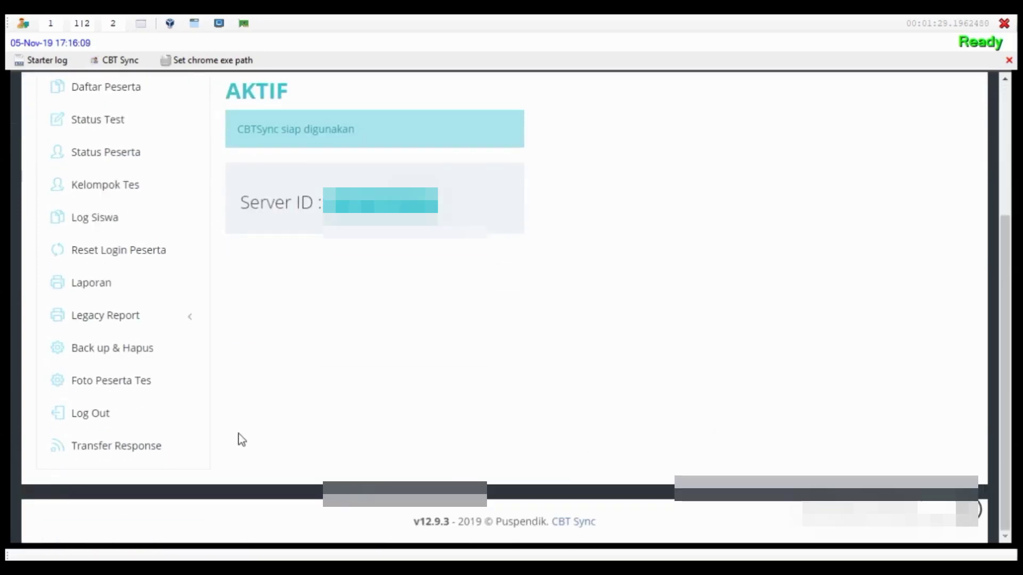
Step: Save Transfer Response with Folder Dump \\192.168.0.201\transfer_respon_2, the username, password and server IP 192.168.0.2
click(102, 453)
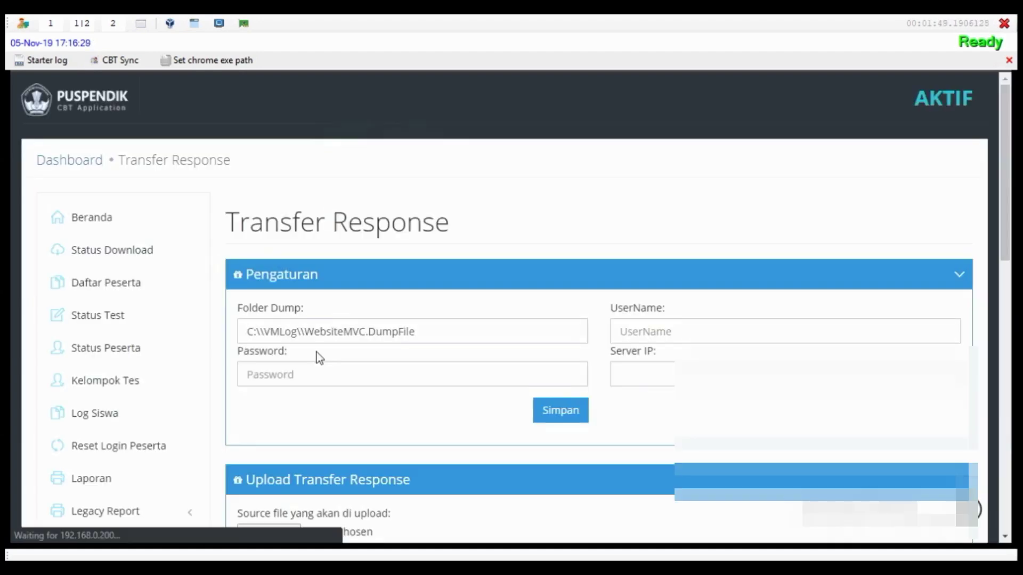
triple_click(345, 335)
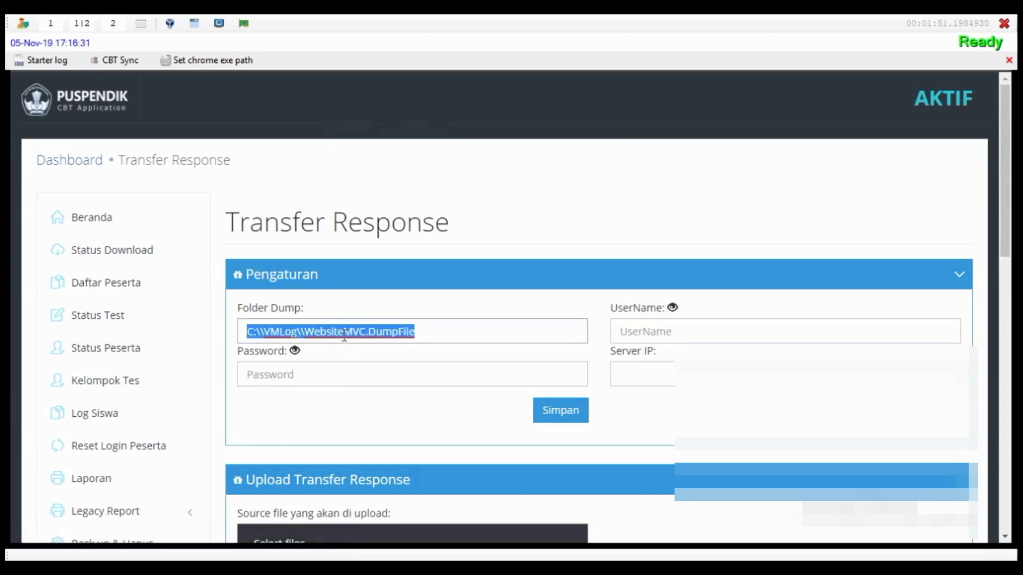
key(ctrl+v)
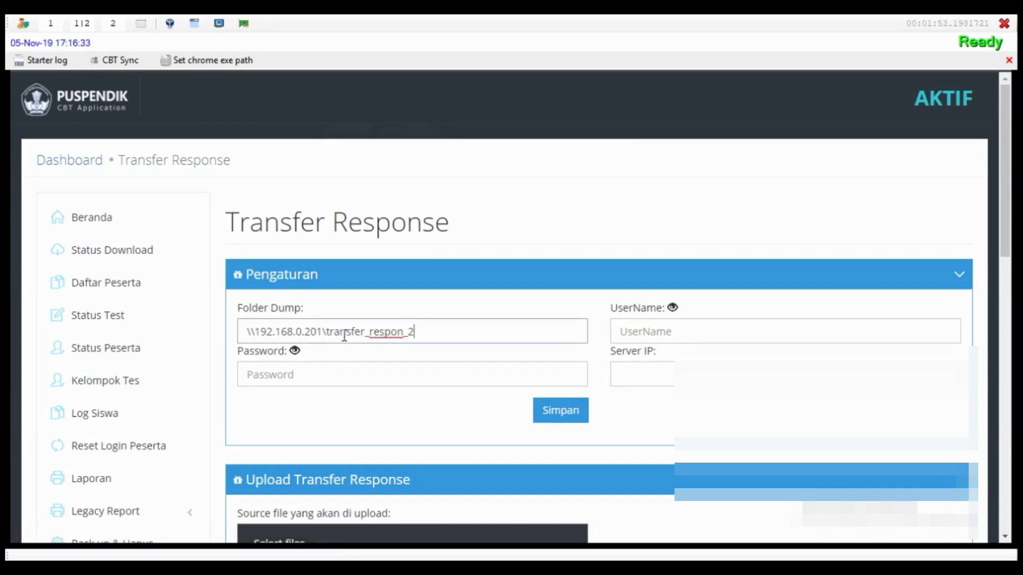
key(Tab)
text(-)
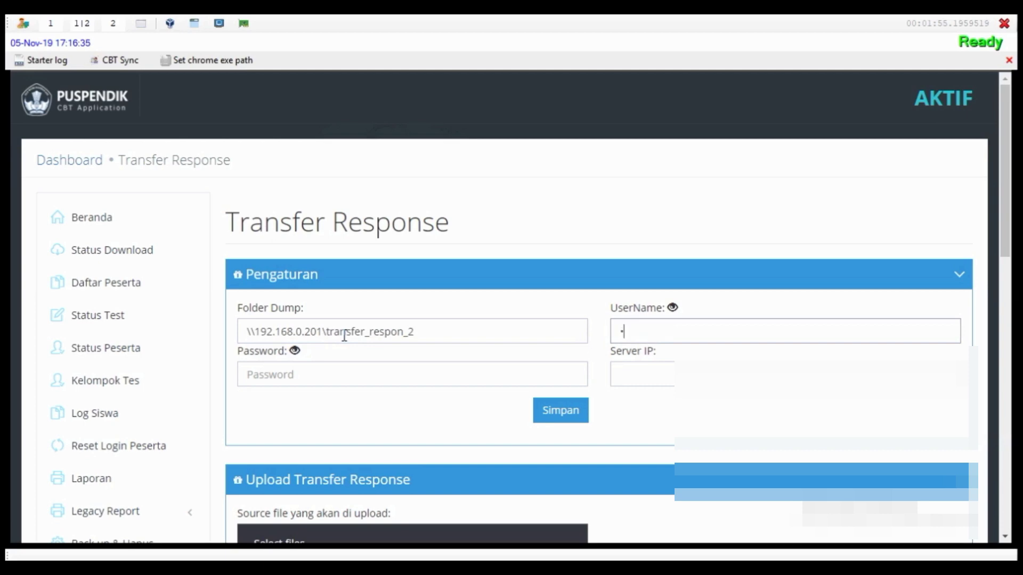
text(••••••••••••)
key(Tab)
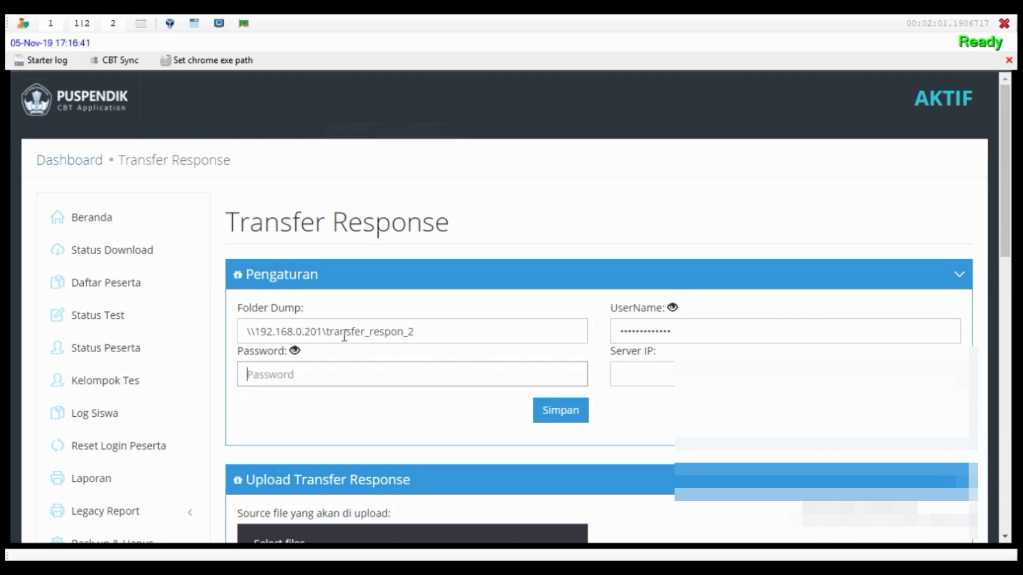
text(•••••••••)
key(Tab)
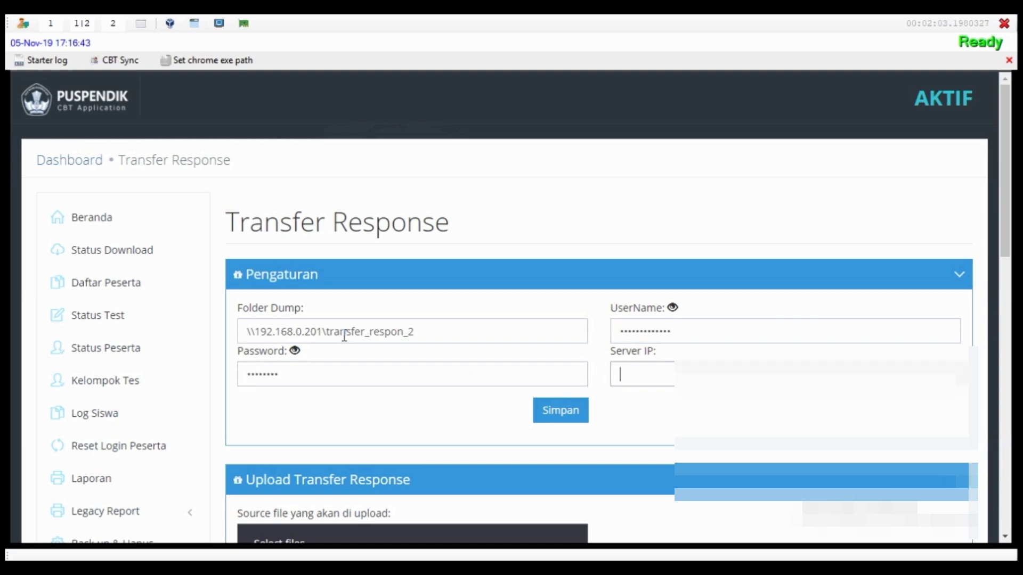
text(192.168.0.2)
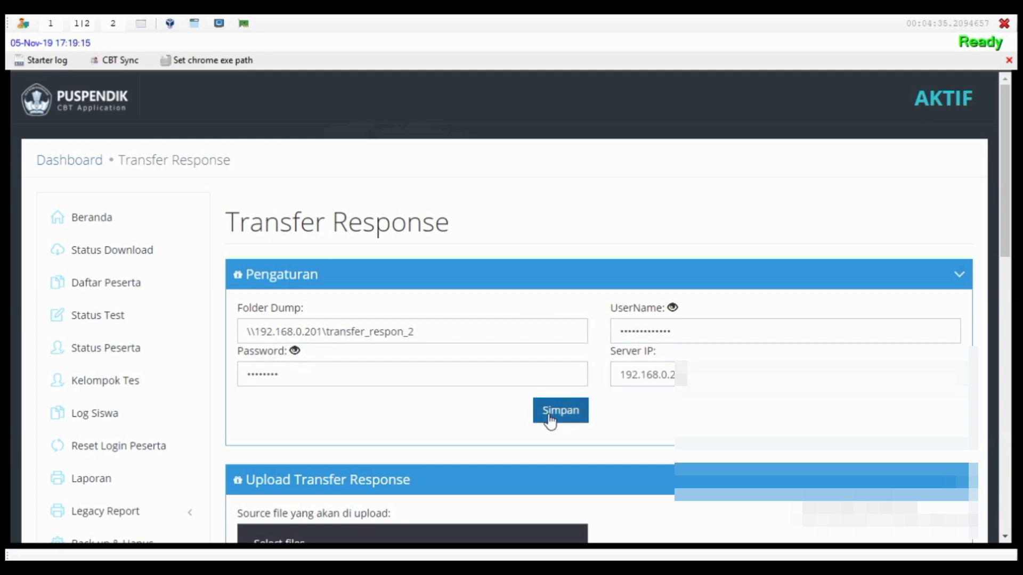
click(550, 419)
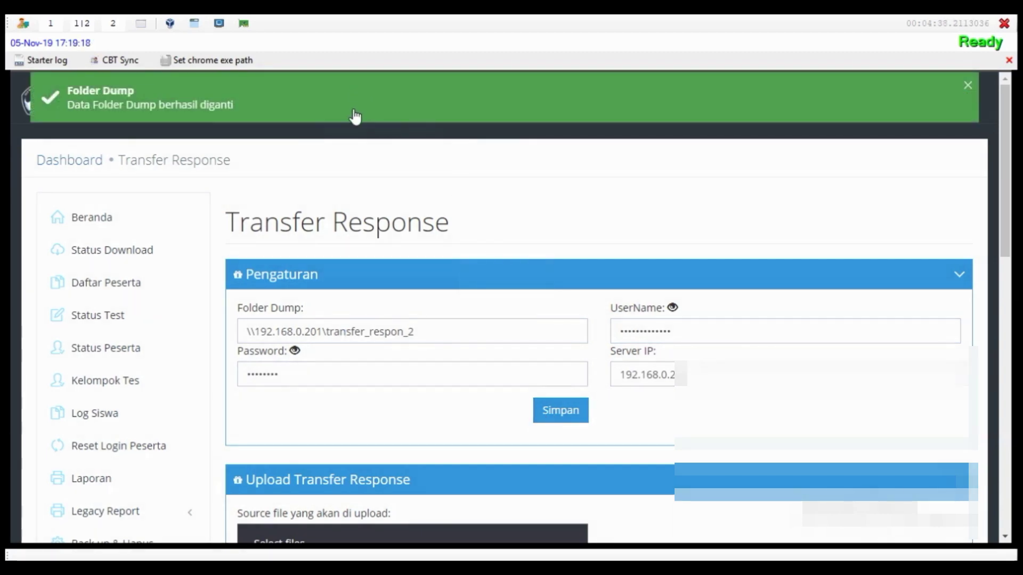
Step: Return to Beranda, check the Daftar Tes and Kelompok lists unchanged, and log out
click(85, 213)
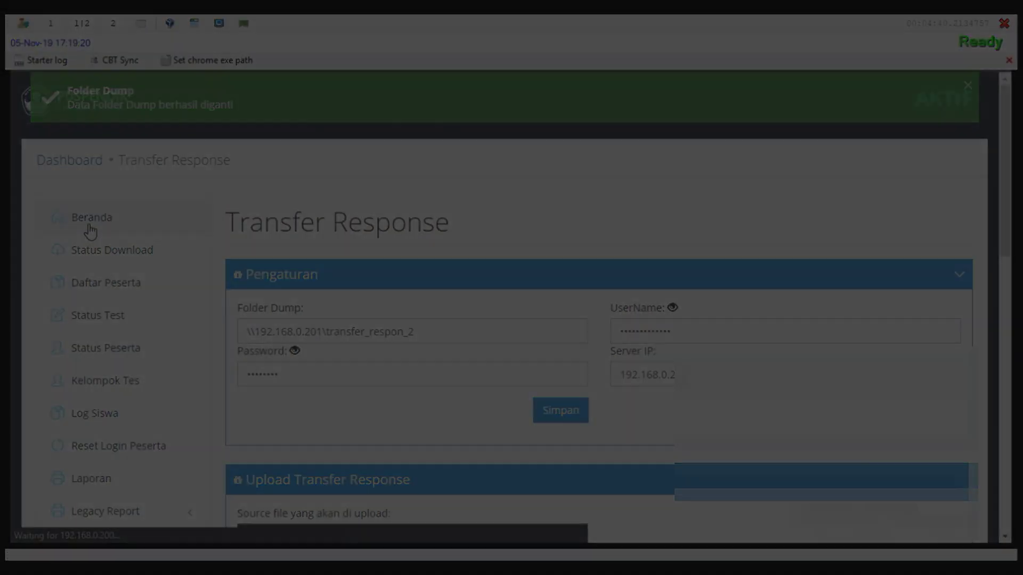
click(387, 404)
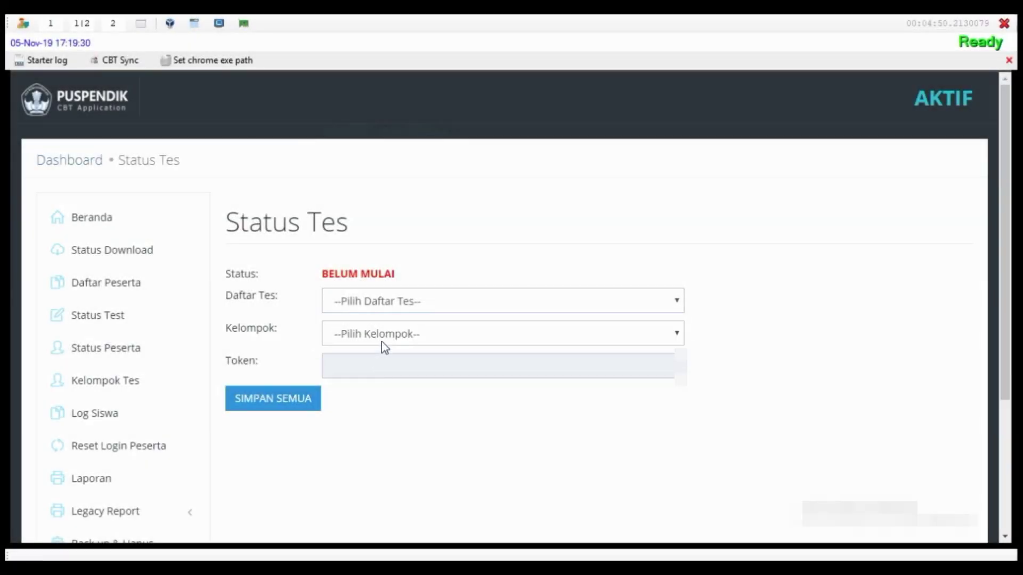
click(382, 341)
click(367, 451)
scroll(368, 452, down, 3)
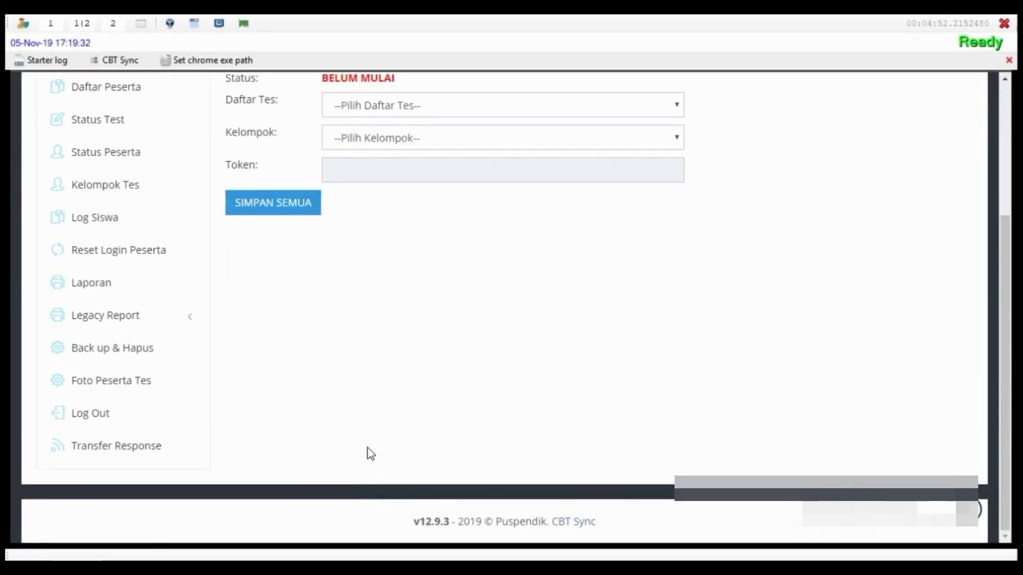
click(95, 421)
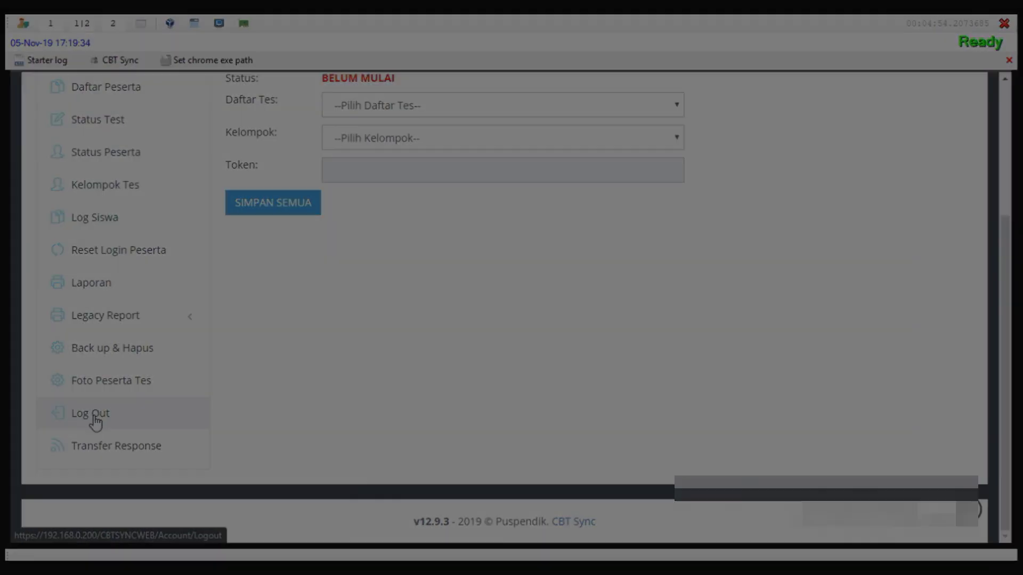